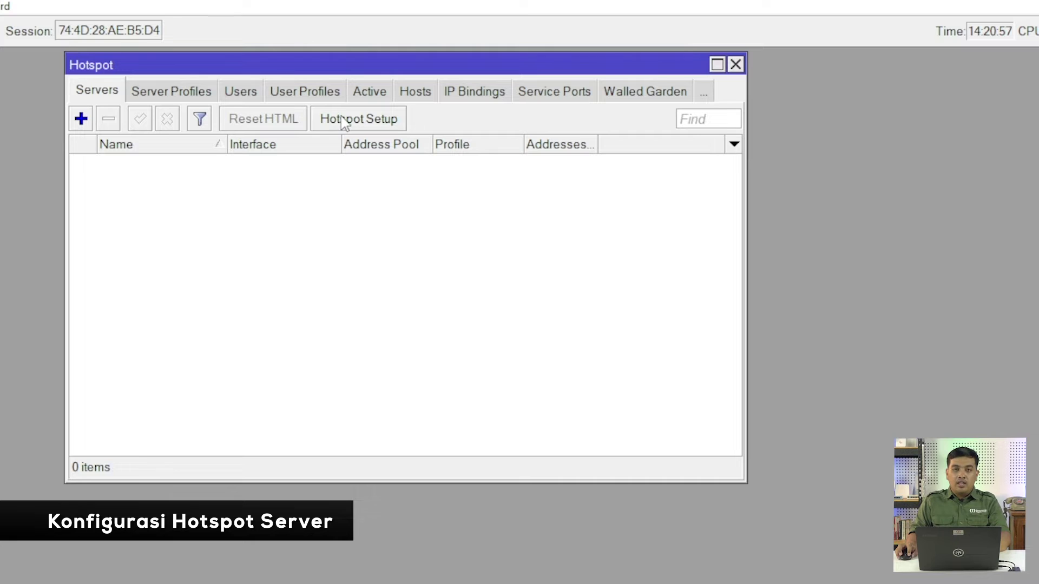
# Run the hotspot setup on wlan2, accepting local network 10.0.0.1/24 and the suggested address pool
pyautogui.click(358, 122)
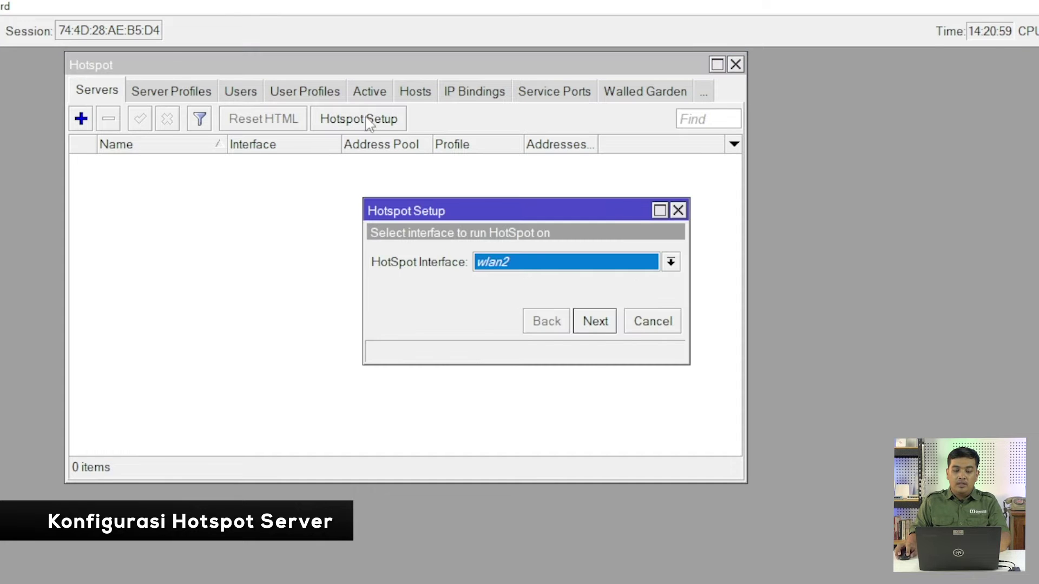
pyautogui.click(520, 265)
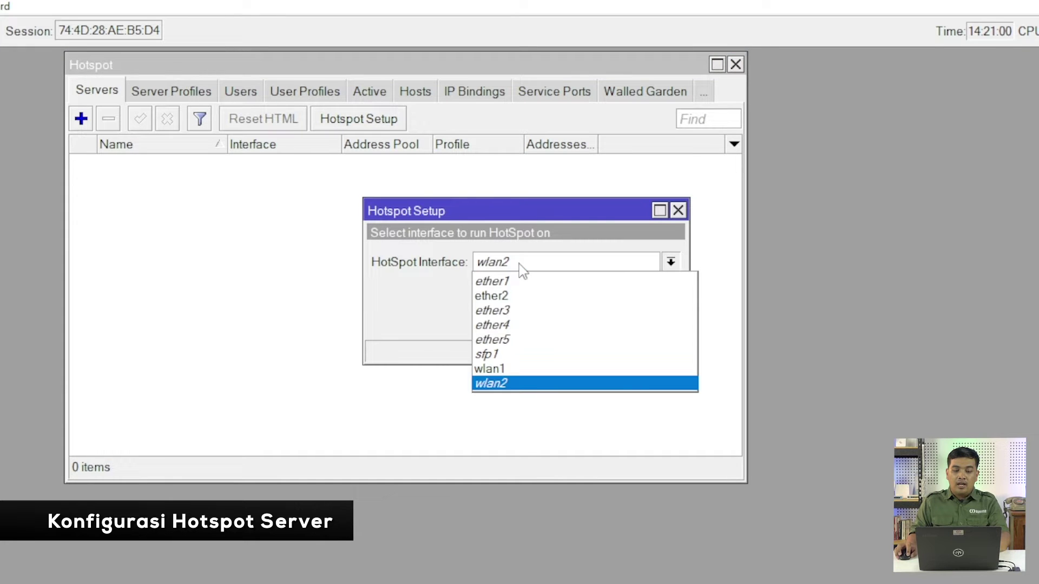
pyautogui.click(511, 383)
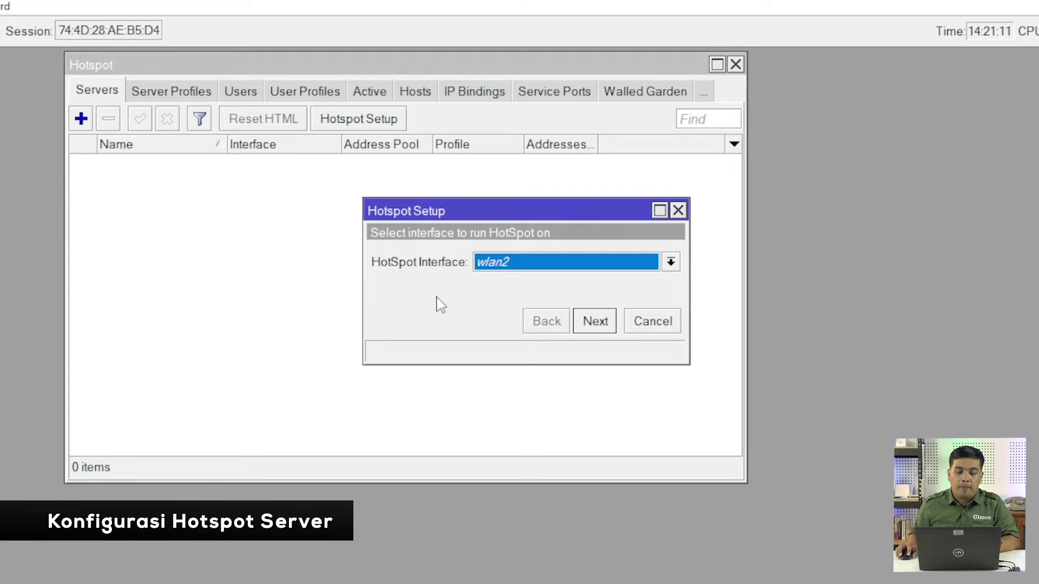
pyautogui.click(595, 321)
pyautogui.click(595, 322)
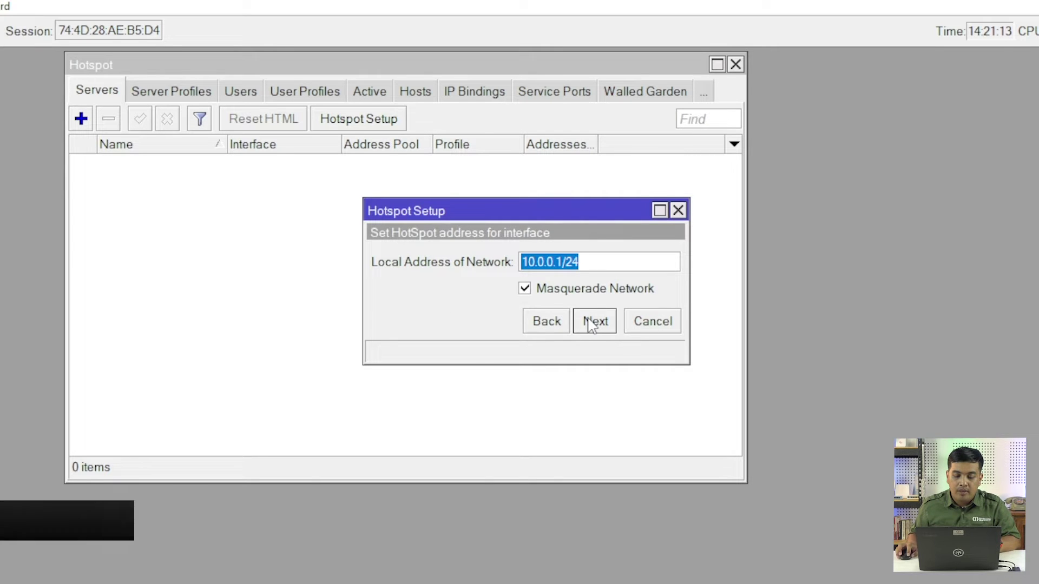
pyautogui.click(595, 323)
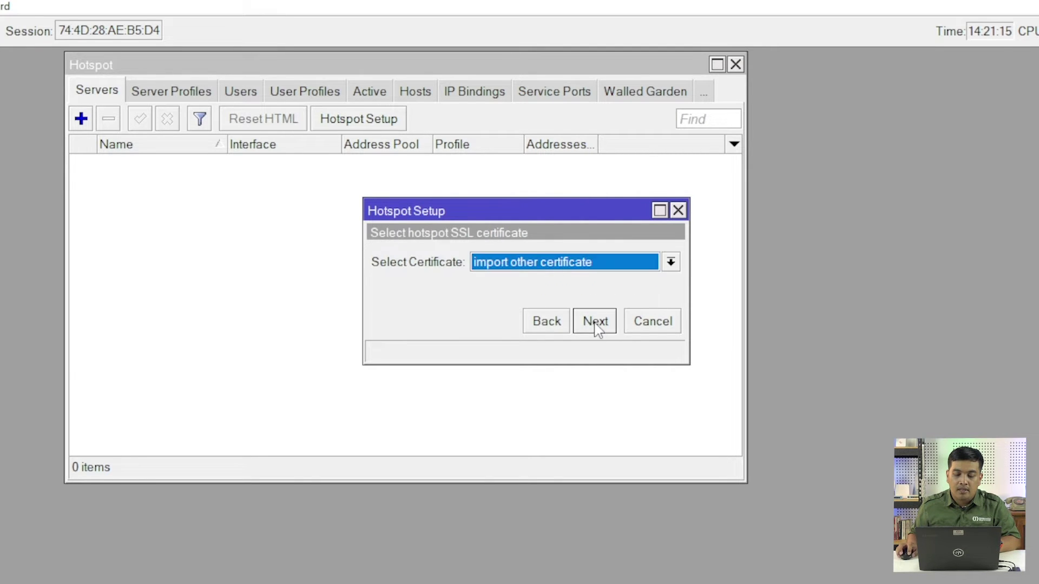
# Choose no SSL certificate, accept SMTP 0.0.0.0 and DNS defaults, leave DNS name empty, and finish
pyautogui.click(670, 263)
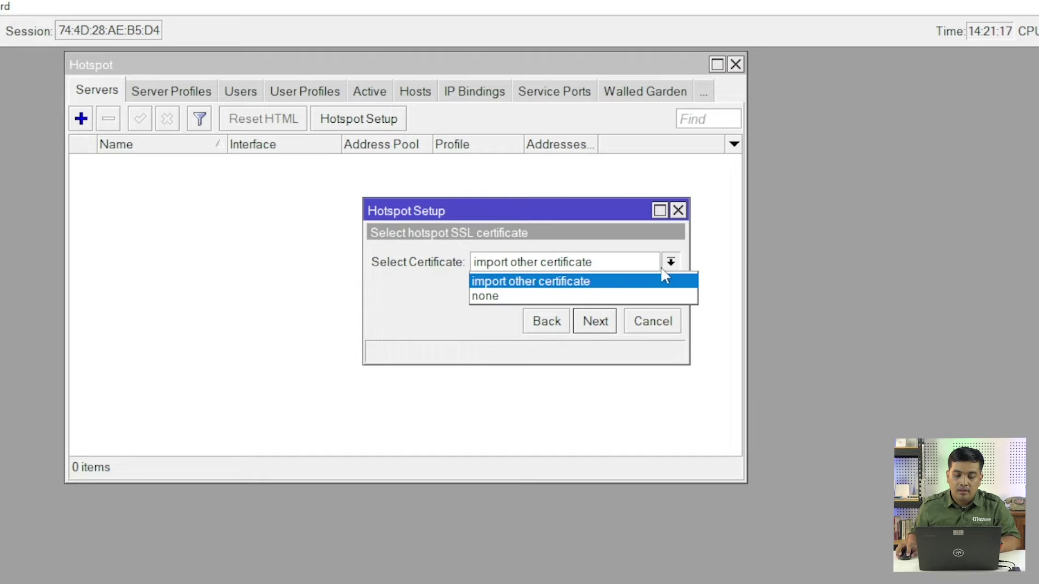
pyautogui.click(626, 295)
pyautogui.click(608, 327)
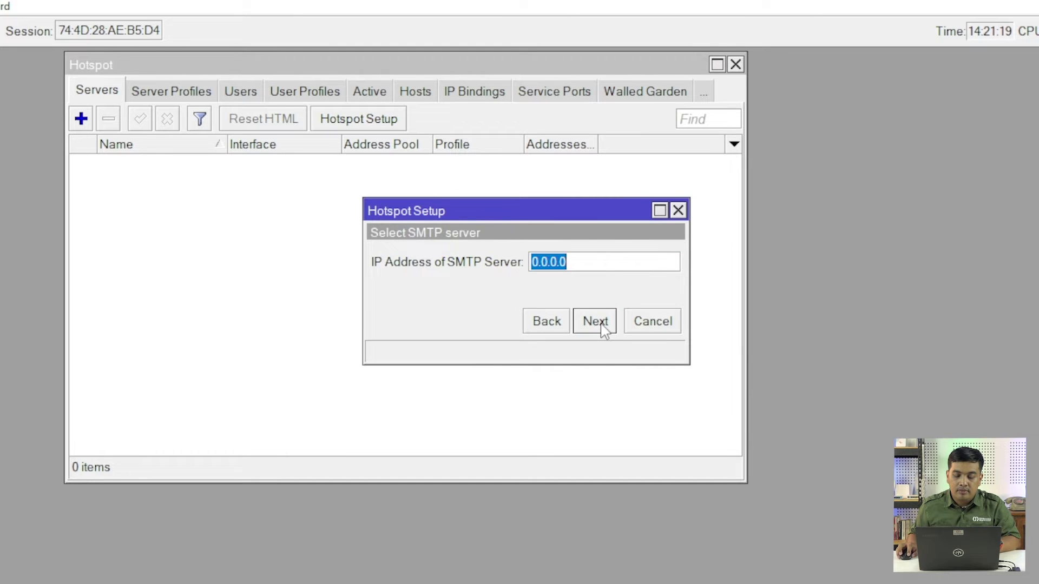
pyautogui.click(605, 326)
pyautogui.click(602, 324)
pyautogui.click(603, 325)
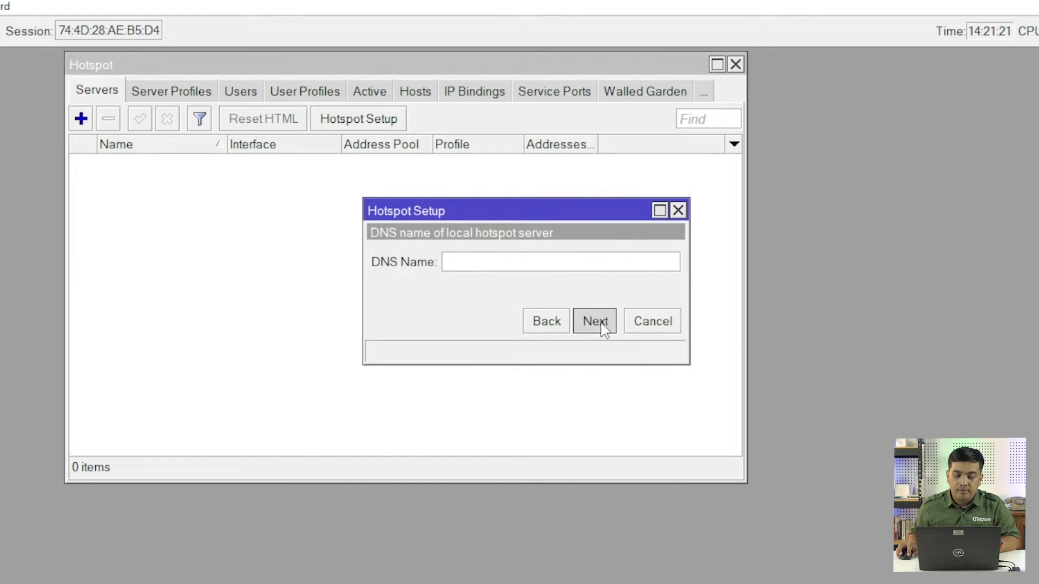
pyautogui.click(563, 340)
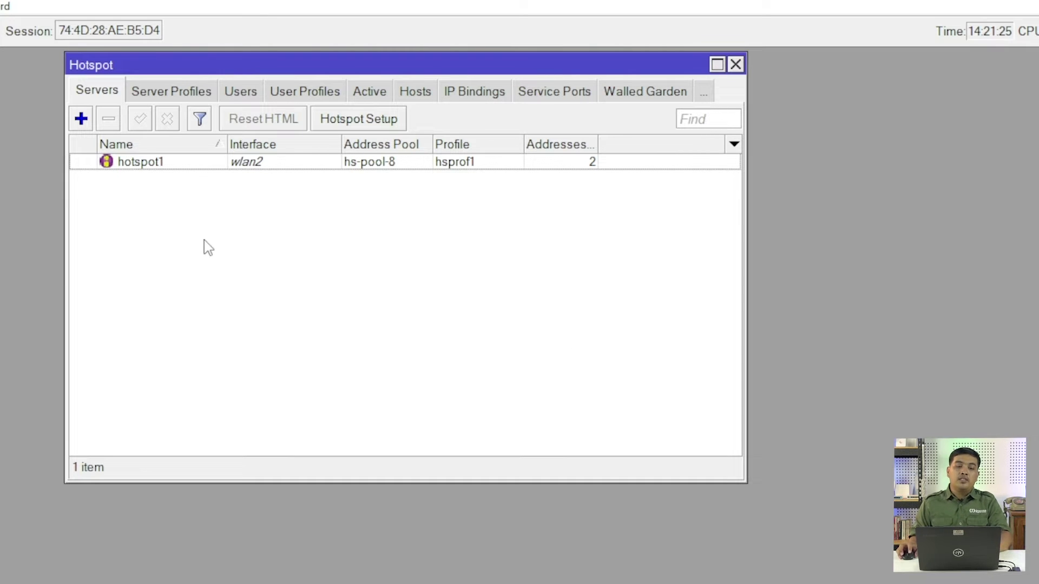
pyautogui.click(178, 93)
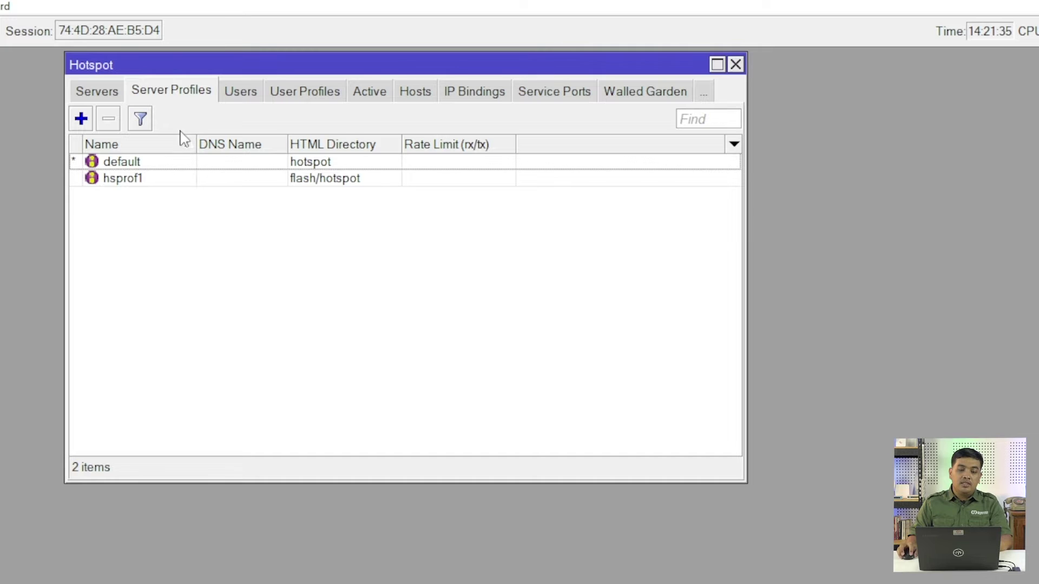
# In hsprof1, turn on Use RADIUS and untick Cookie login, leaving only HTTP CHAP
pyautogui.click(133, 181)
pyautogui.doubleClick(133, 182)
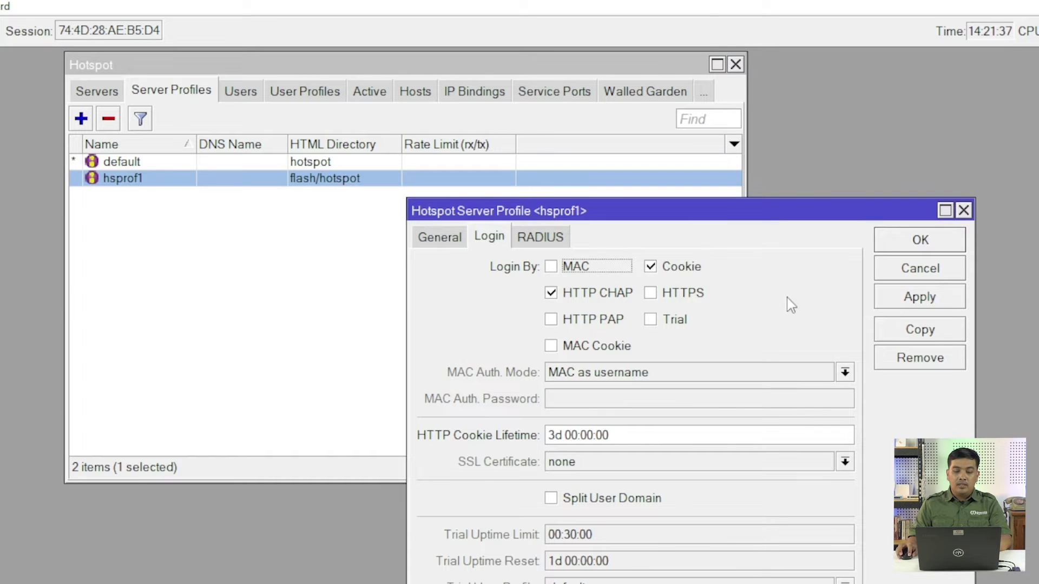
pyautogui.moveTo(656, 217); pyautogui.dragTo(447, 66)
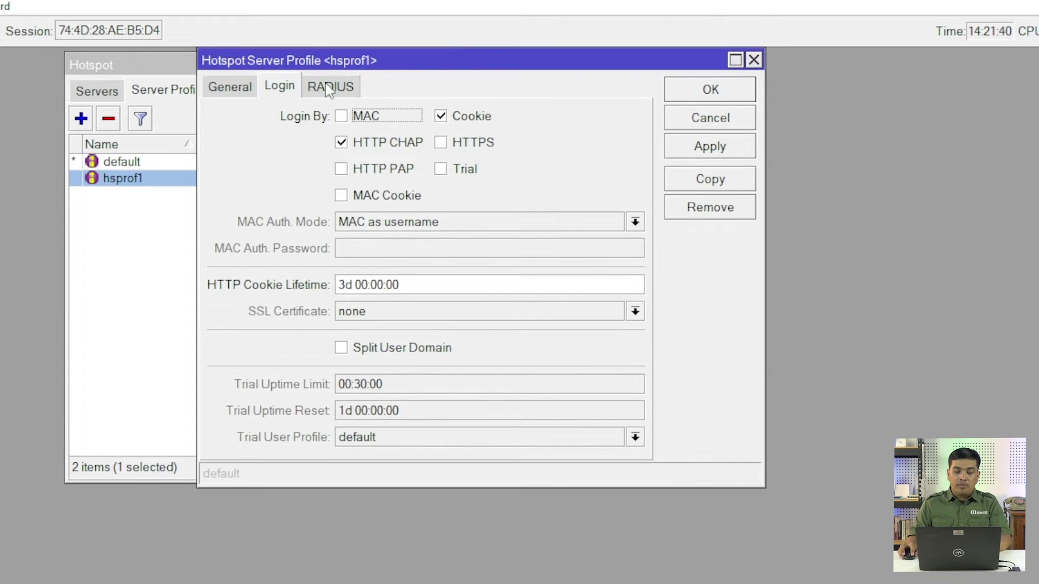
pyautogui.click(329, 88)
pyautogui.click(341, 119)
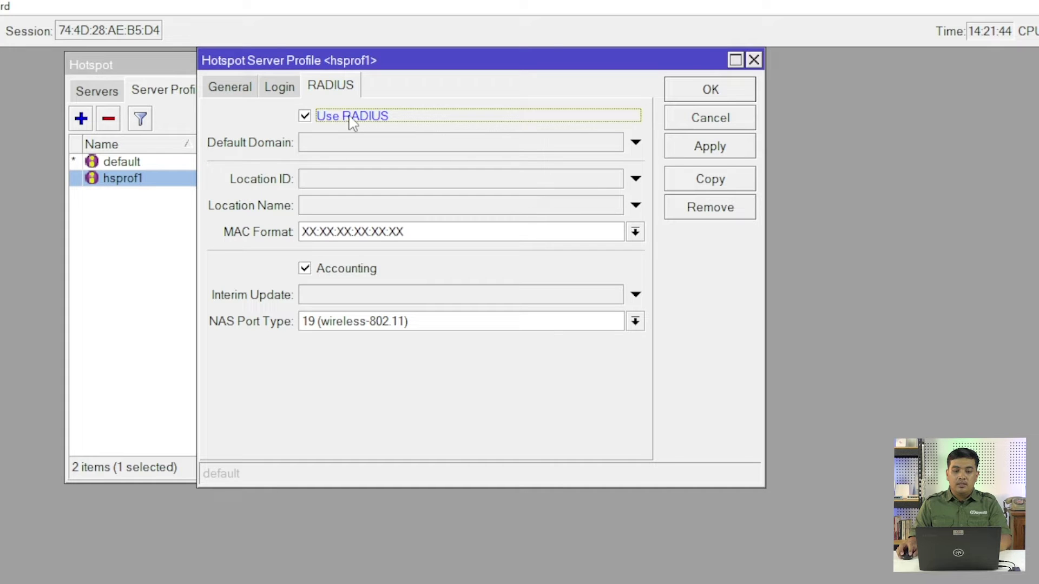
pyautogui.click(265, 84)
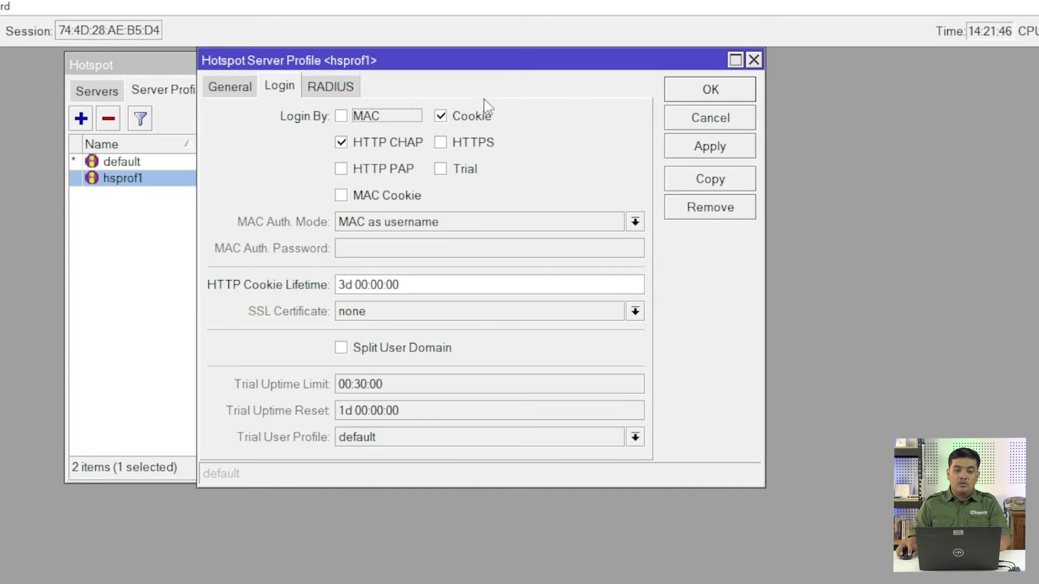
pyautogui.click(461, 118)
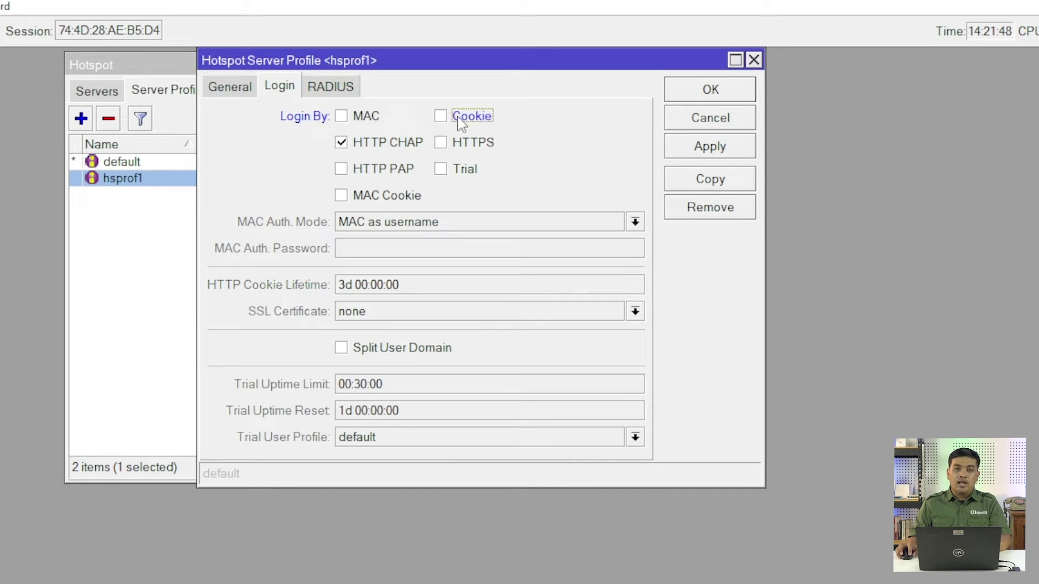
pyautogui.click(709, 93)
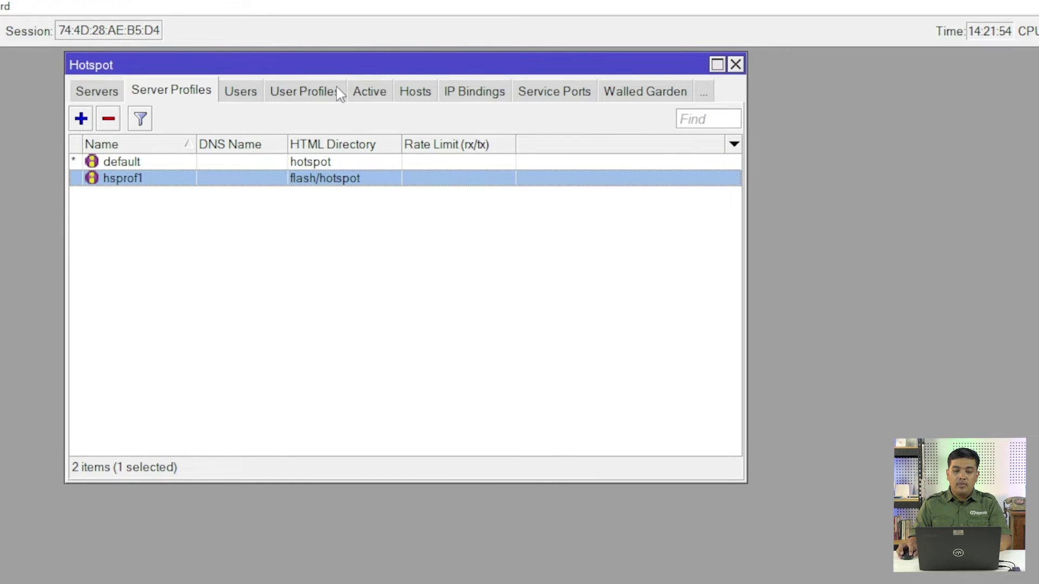
pyautogui.moveTo(341, 64); pyautogui.dragTo(269, 51)
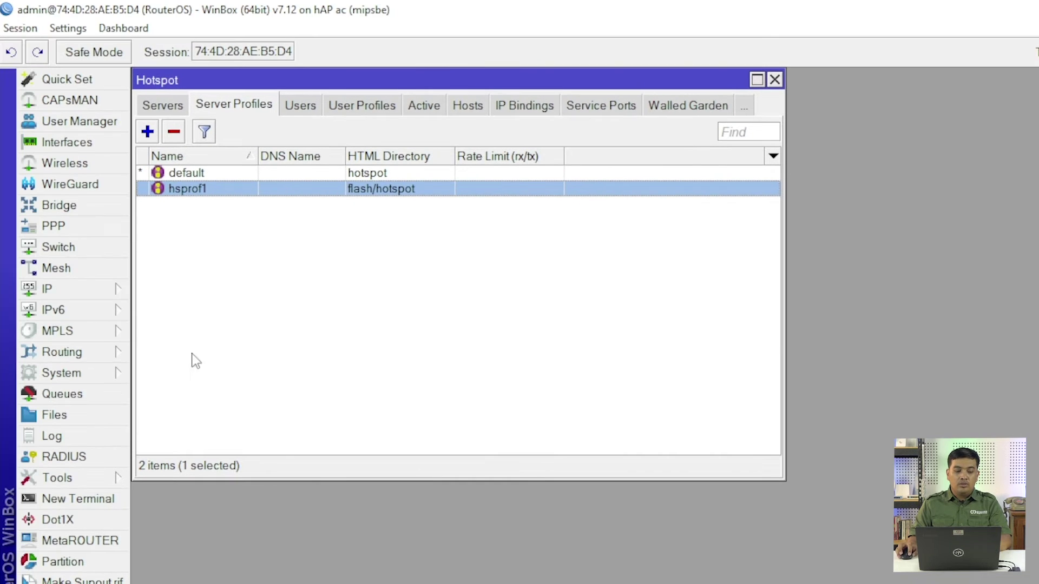
# Start a new RADIUS server entry for the hotspot service
pyautogui.click(99, 455)
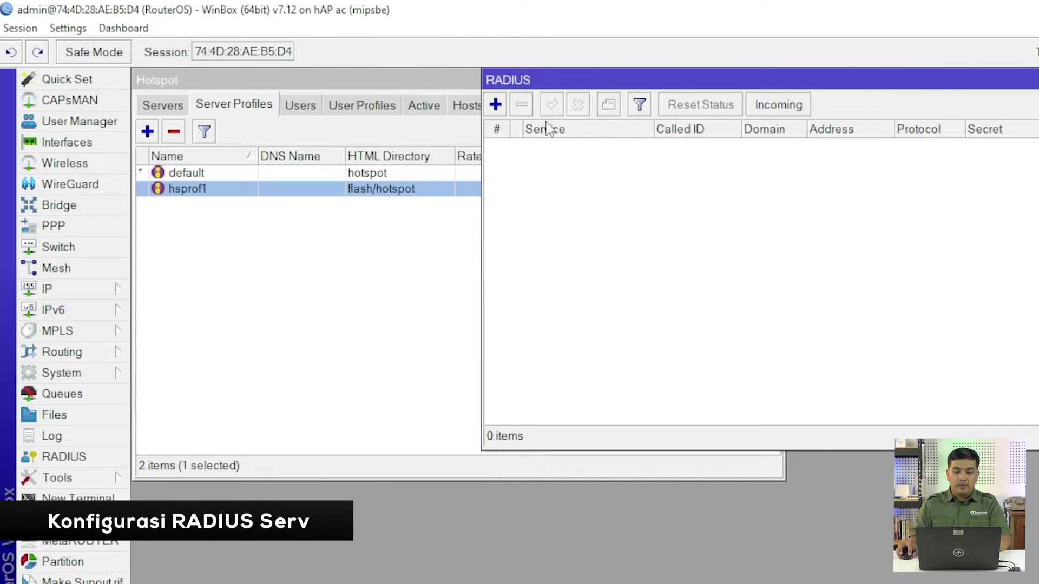
pyautogui.click(497, 106)
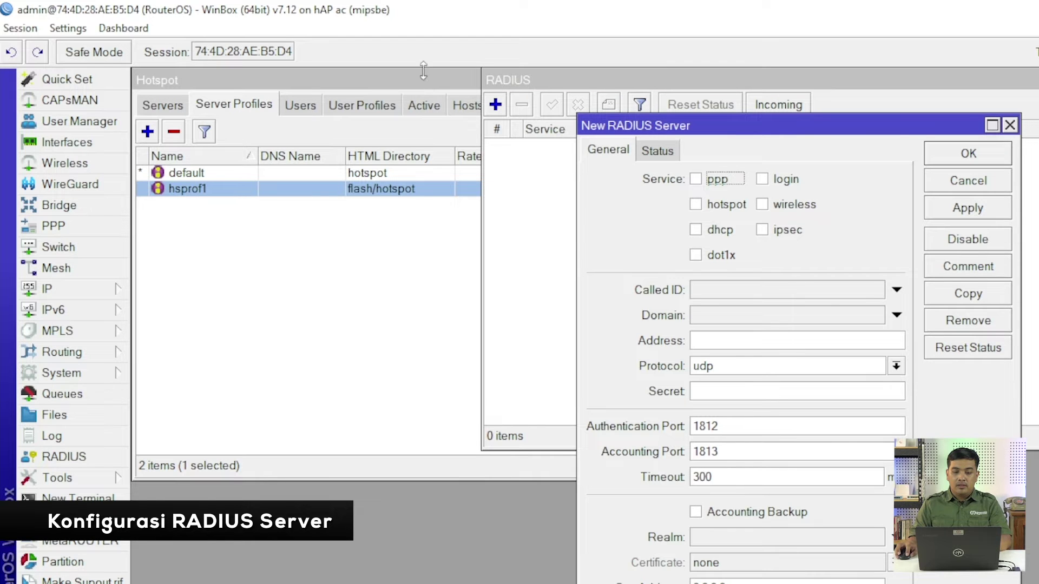
pyautogui.moveTo(641, 124); pyautogui.dragTo(564, 87)
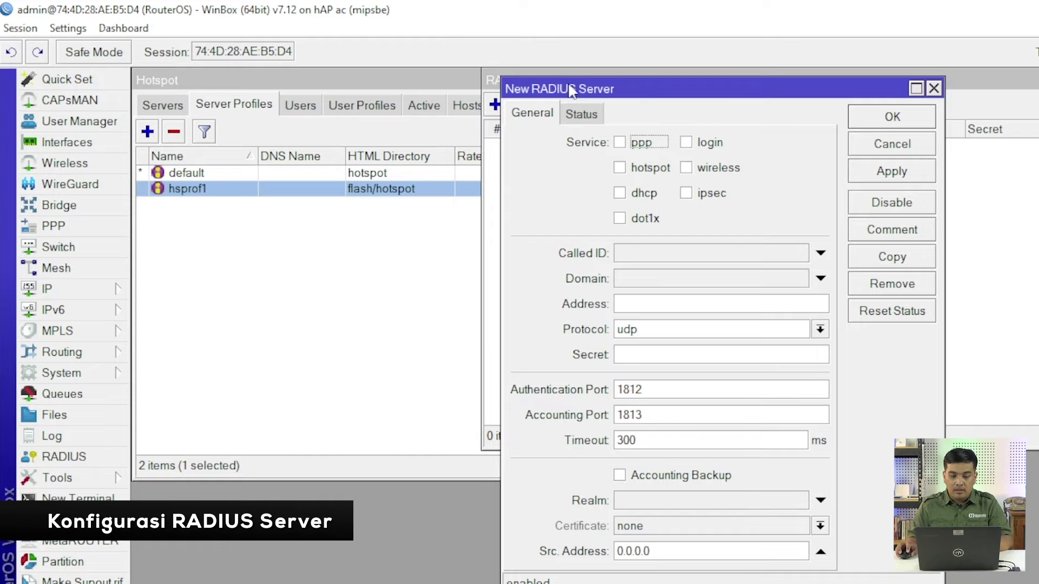
pyautogui.click(636, 172)
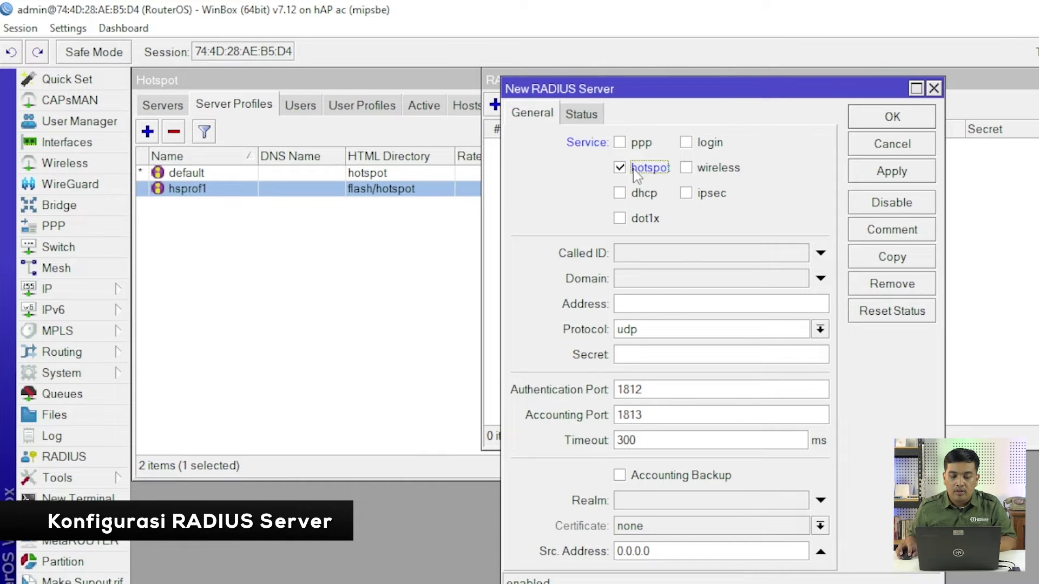
# Set its address to 127.0.0.1 and the shared secret, save it, and close the RADIUS list
pyautogui.click(655, 303)
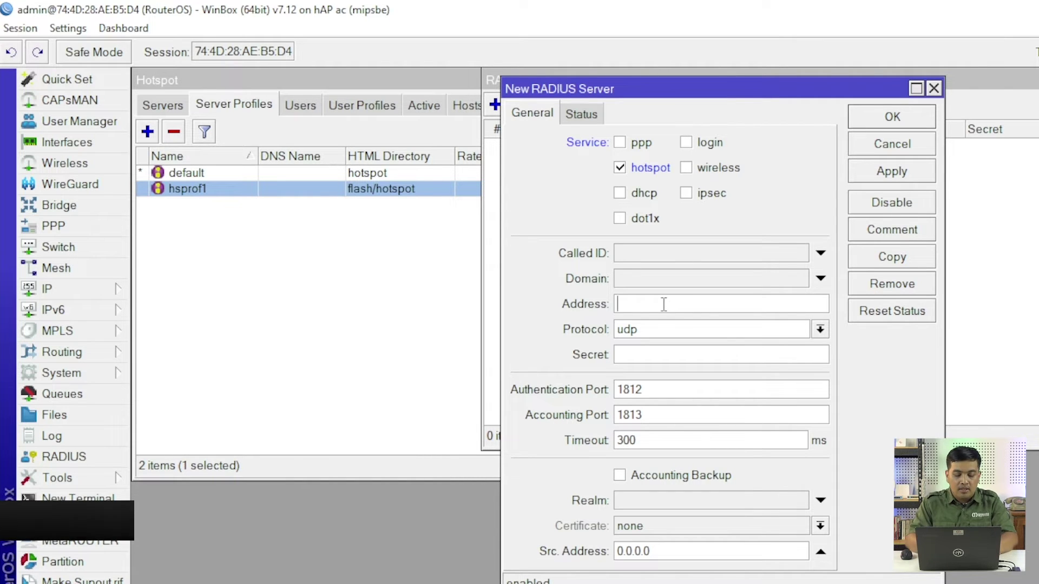
pyautogui.write('127.0.0.')
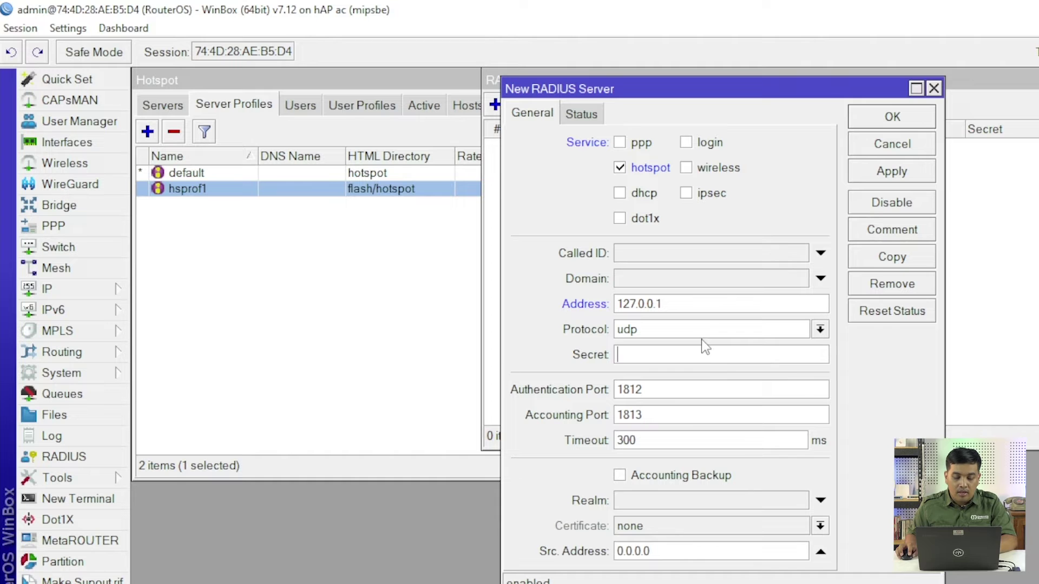
pyautogui.write('12345')
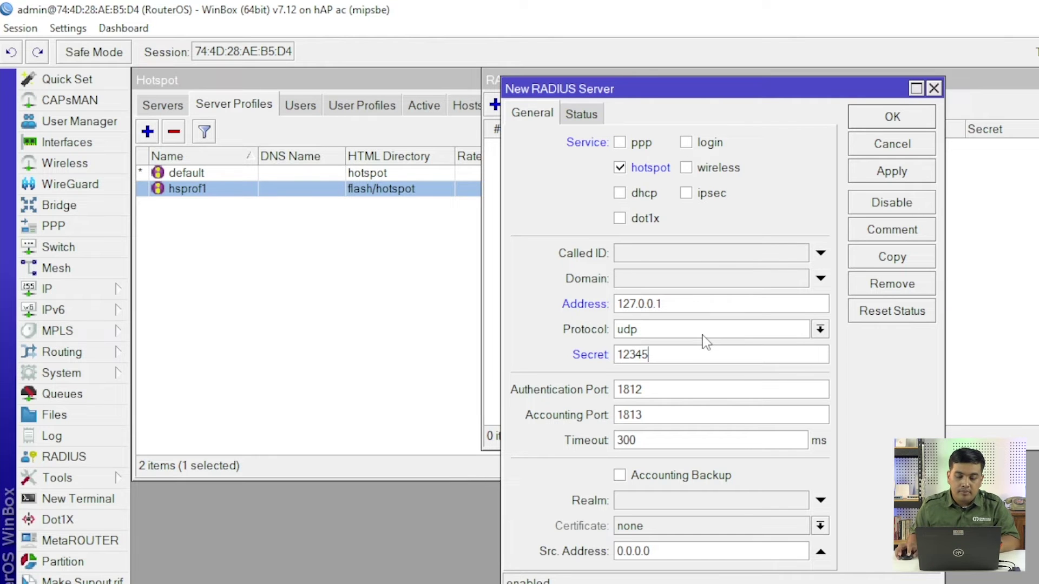
pyautogui.click(882, 126)
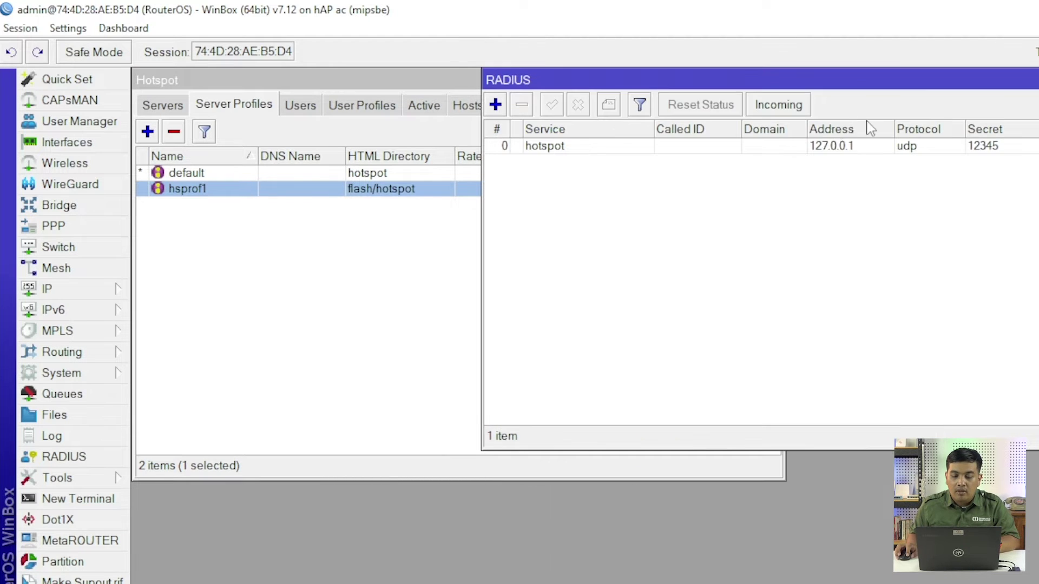
pyautogui.moveTo(929, 85); pyautogui.dragTo(829, 103)
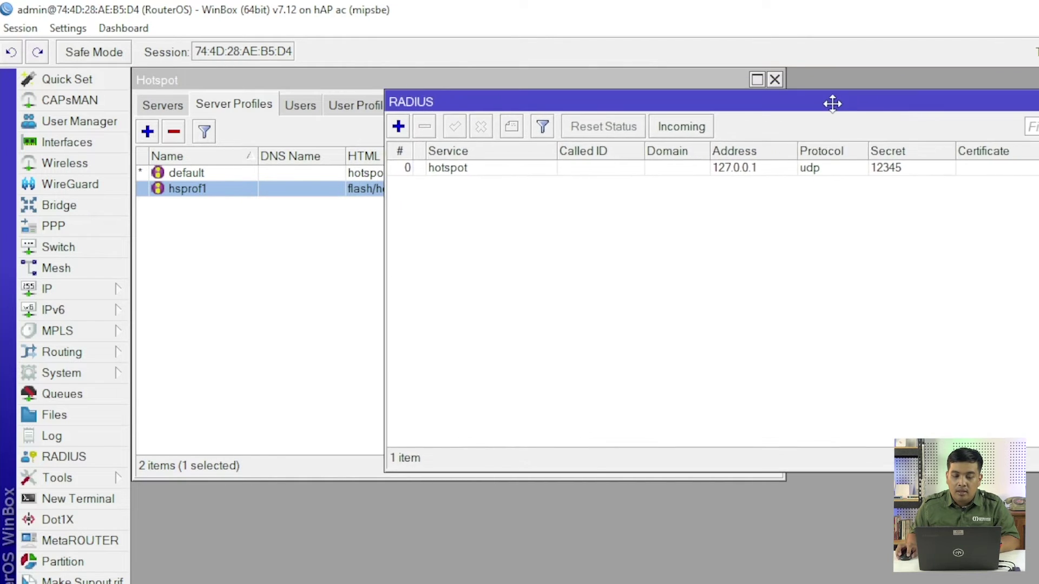
pyautogui.press('Escape')
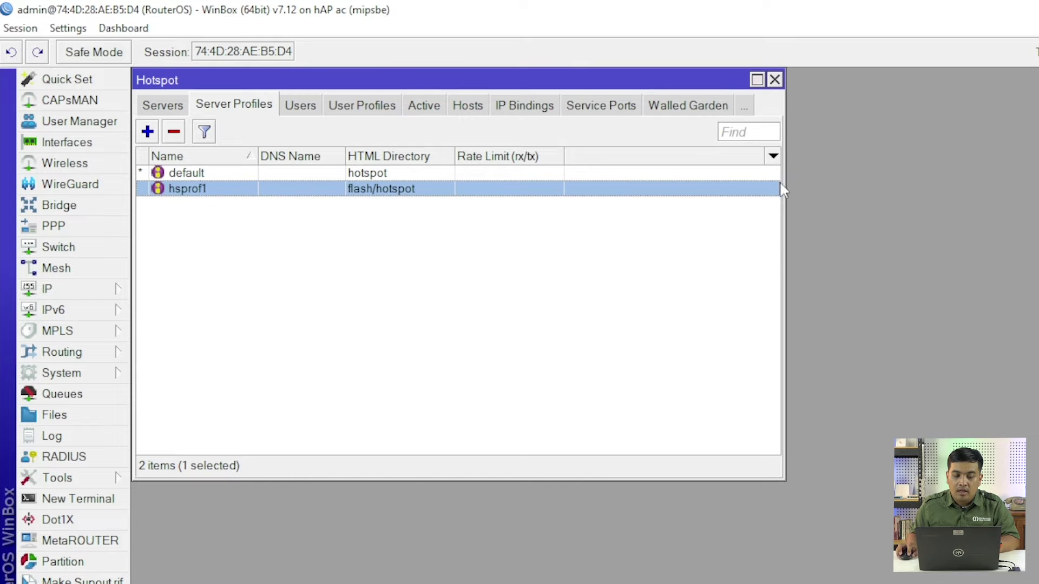
# Close the Hotspot window and add a new router entry under User Manager's Routers list
pyautogui.click(775, 79)
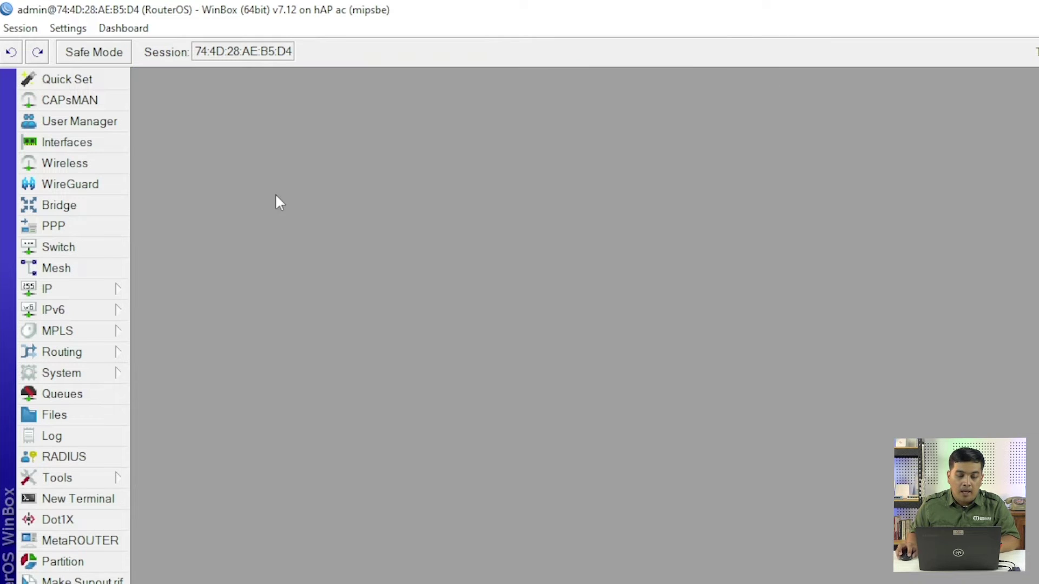
pyautogui.click(103, 128)
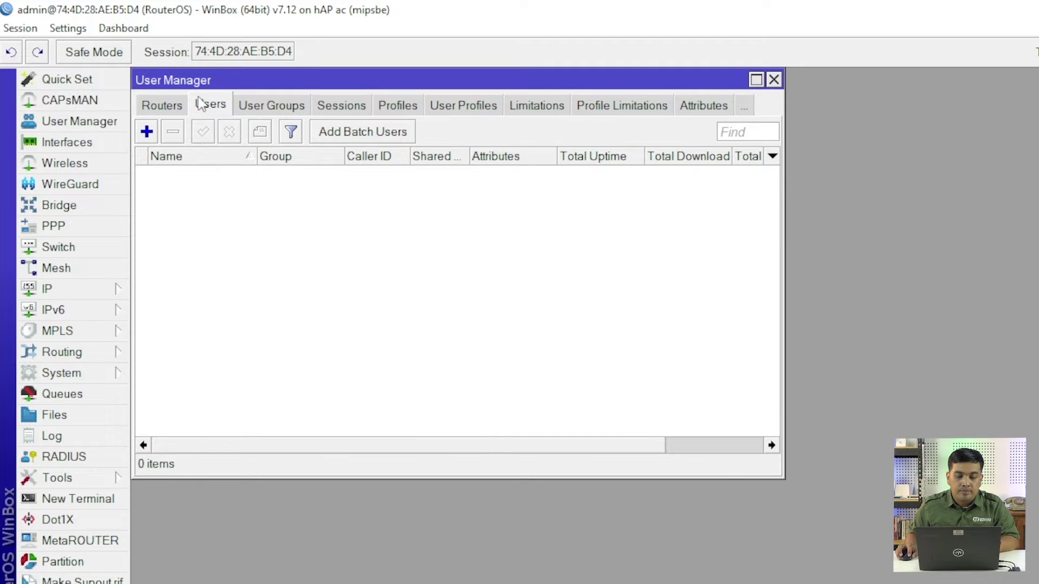
pyautogui.moveTo(225, 87)
pyautogui.mouseDown()
pyautogui.moveTo(249, 85)
pyautogui.moveTo(231, 86)
pyautogui.mouseUp()
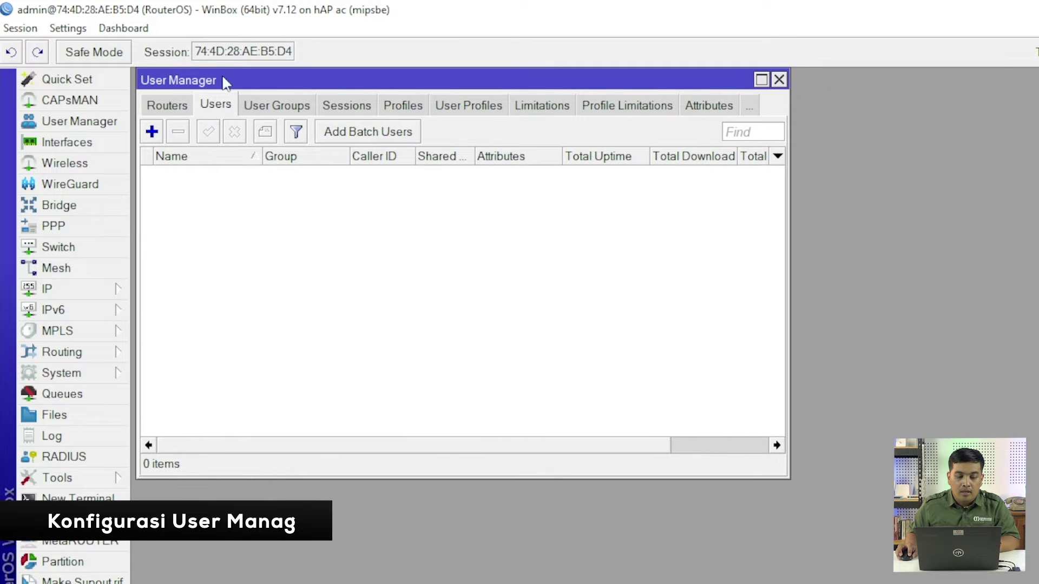
pyautogui.click(178, 108)
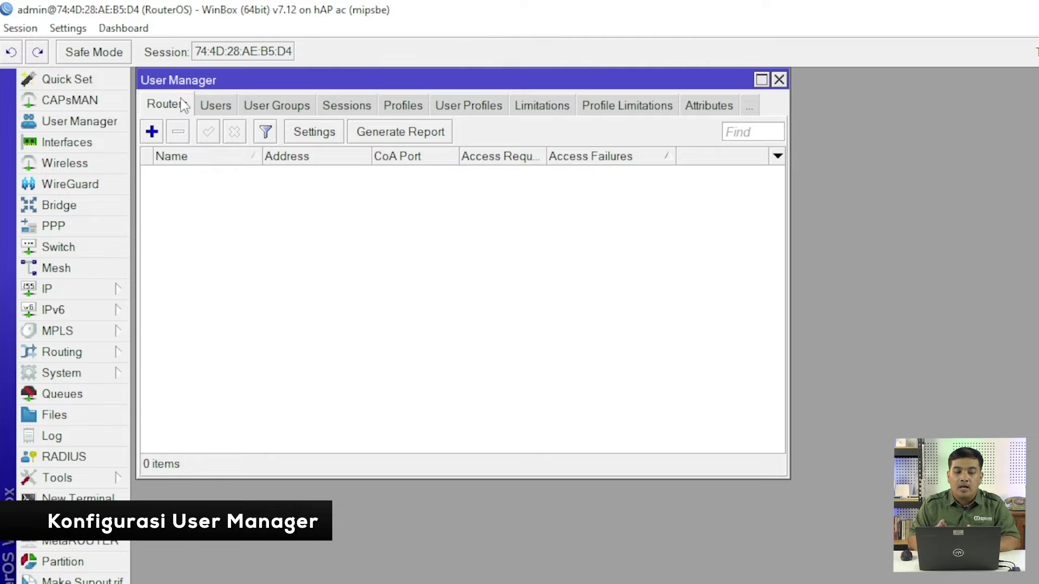
pyautogui.click(152, 131)
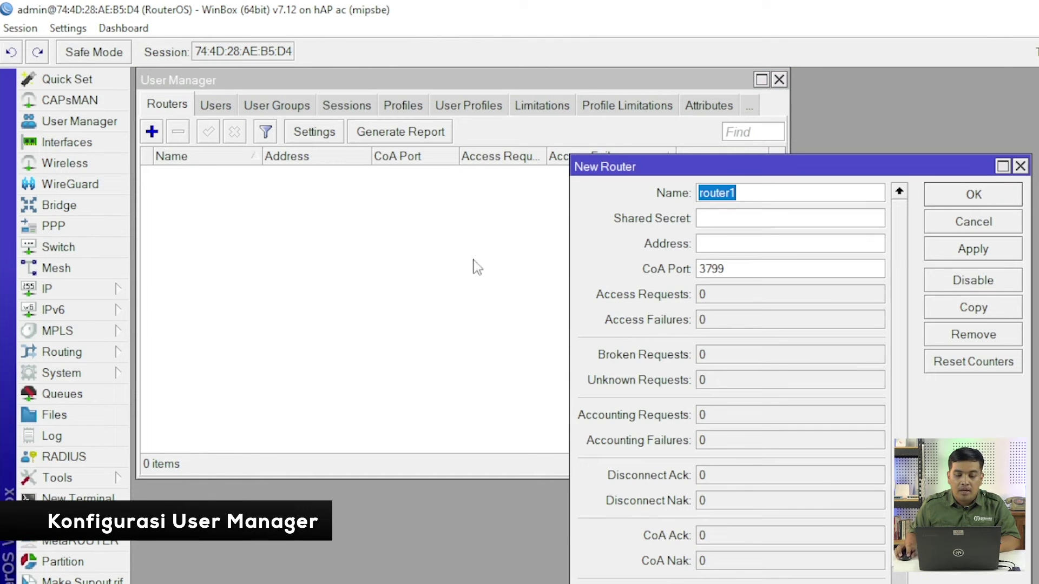
# Save router1 with address 127.0.0.1 and the shared secret filled in
pyautogui.click(747, 196)
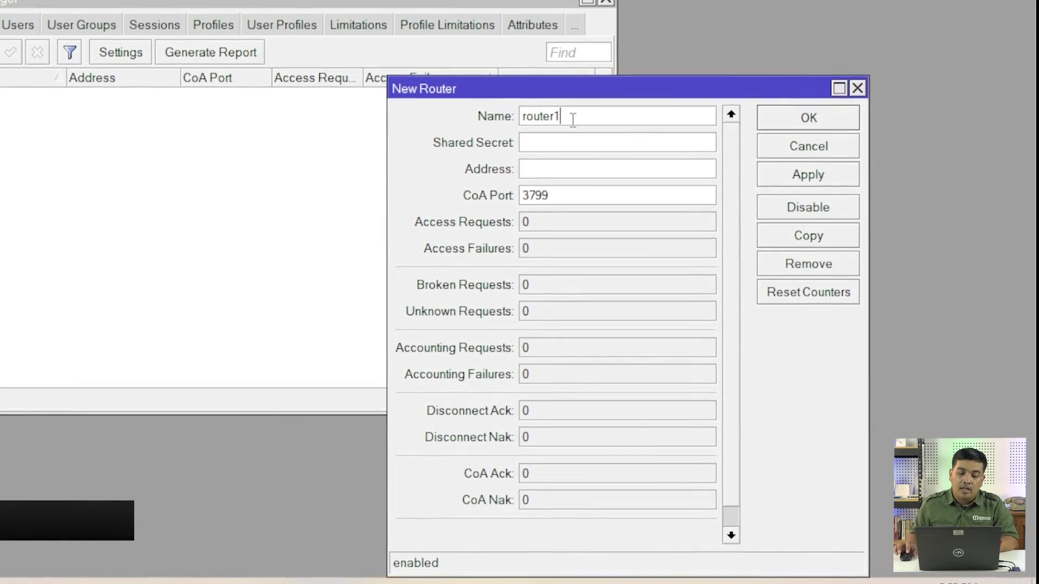
pyautogui.click(559, 138)
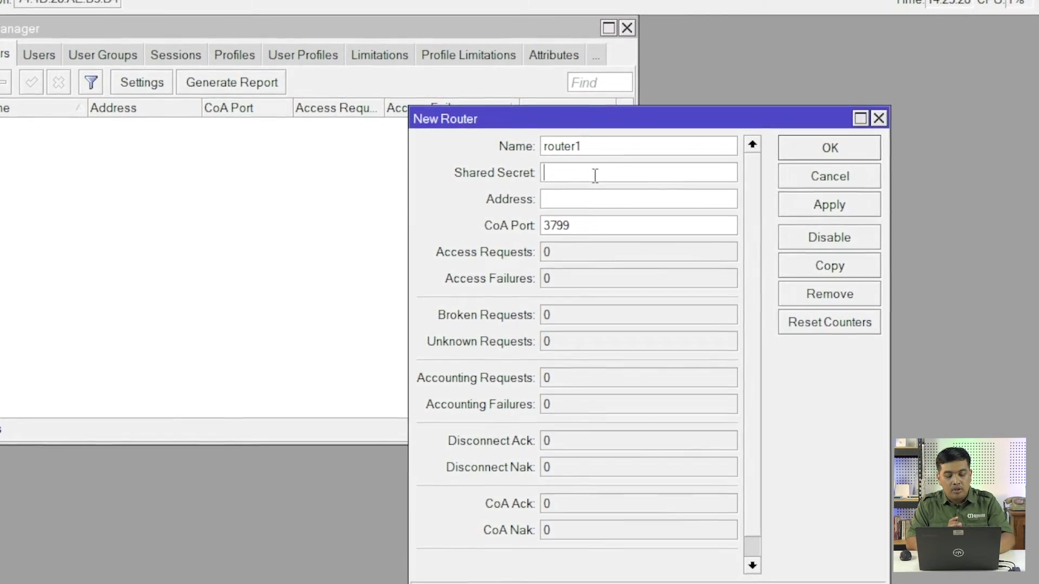
pyautogui.write('12345')
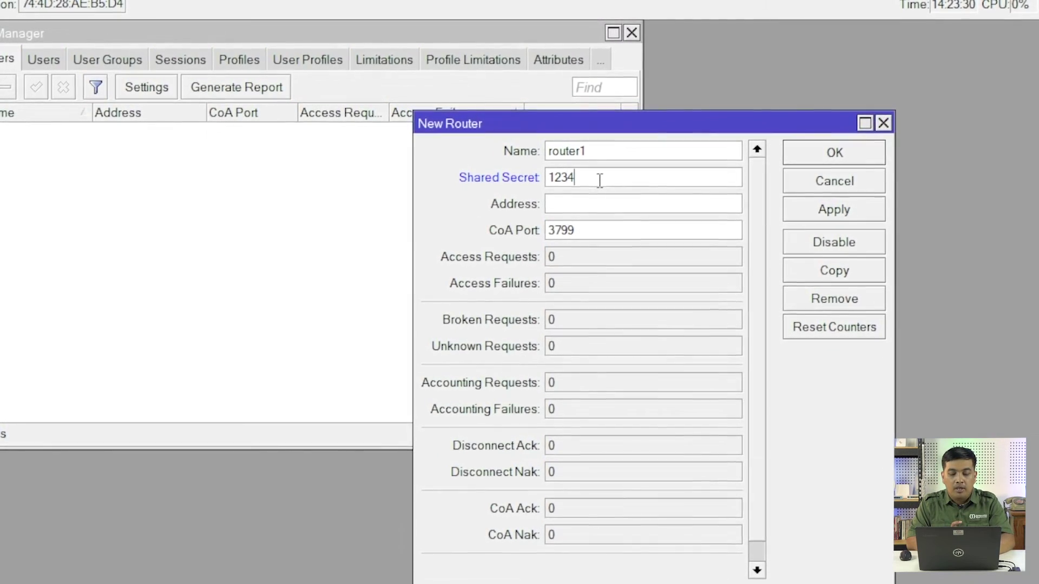
pyautogui.click(598, 212)
pyautogui.write('127.0')
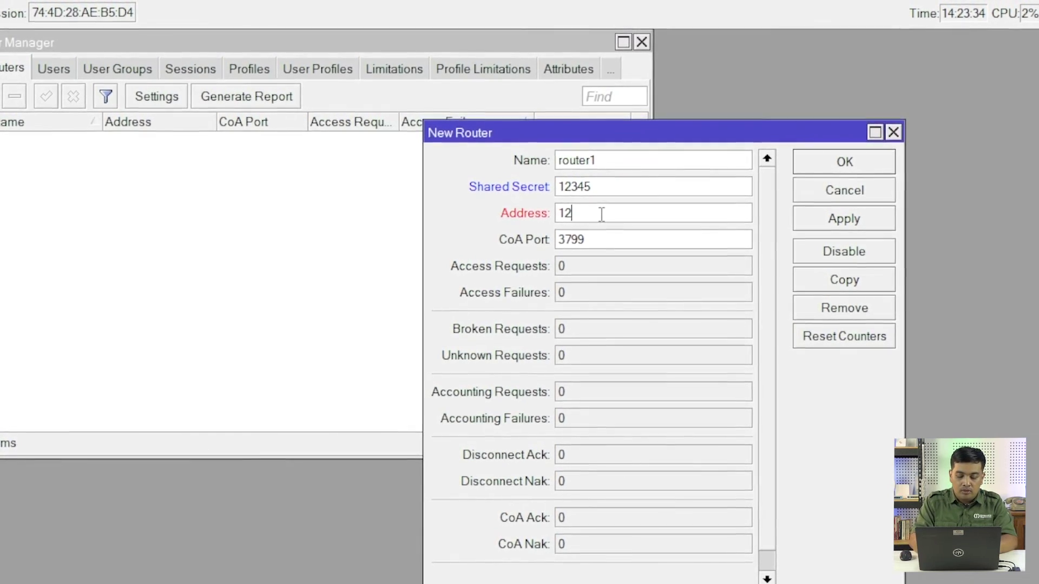
pyautogui.write('.0.')
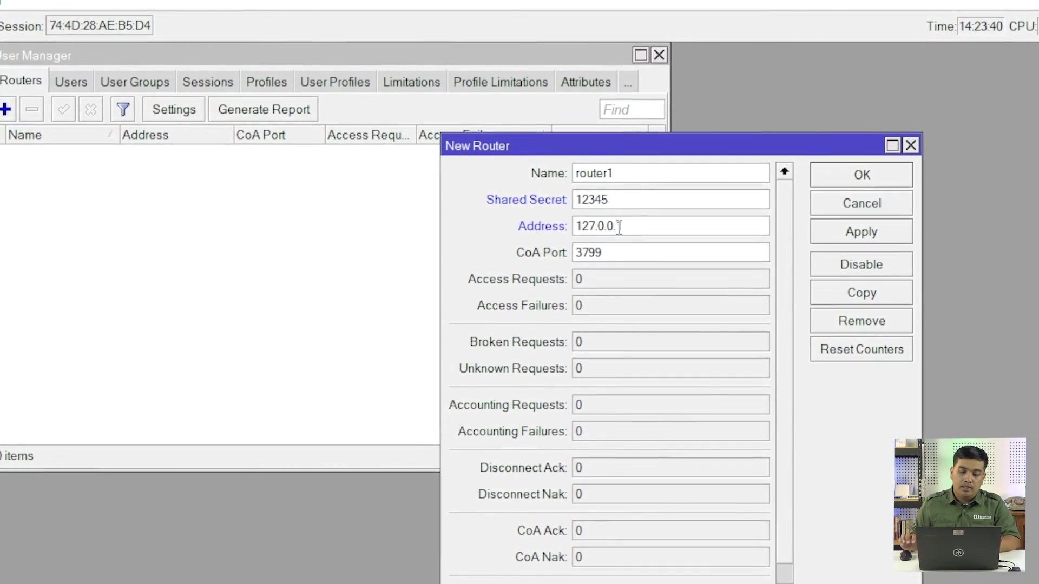
pyautogui.write('1')
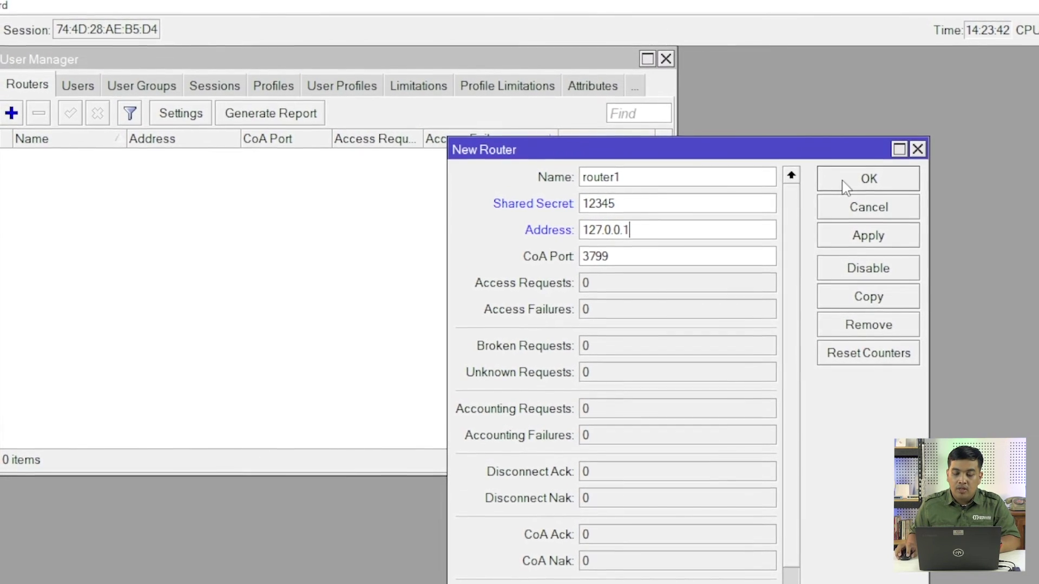
pyautogui.click(845, 182)
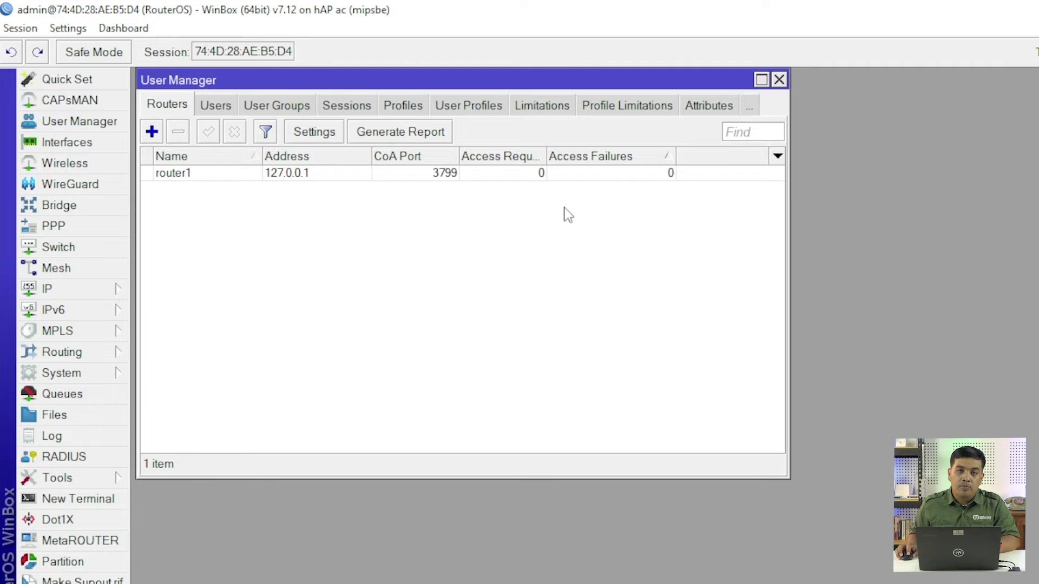
# Tick Enabled in User Manager Settings, keeping ports 1812 and 1813
pyautogui.click(312, 132)
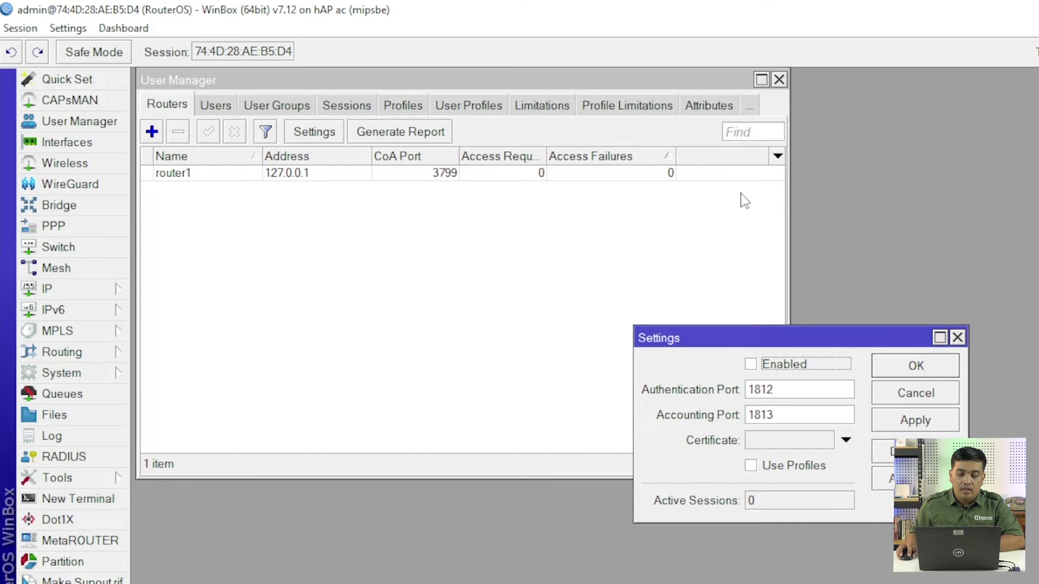
pyautogui.moveTo(754, 339); pyautogui.dragTo(456, 131)
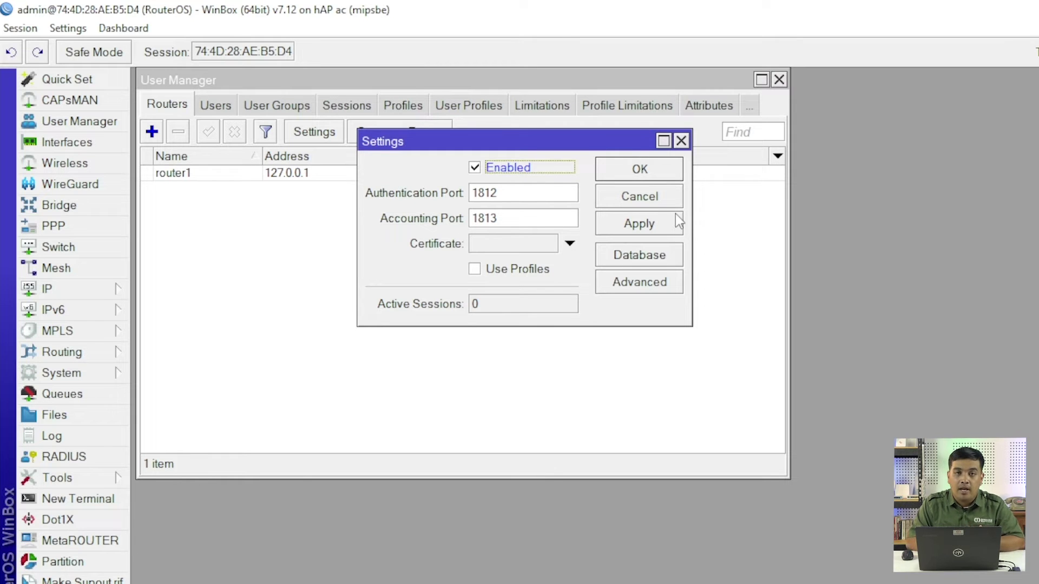
pyautogui.click(652, 169)
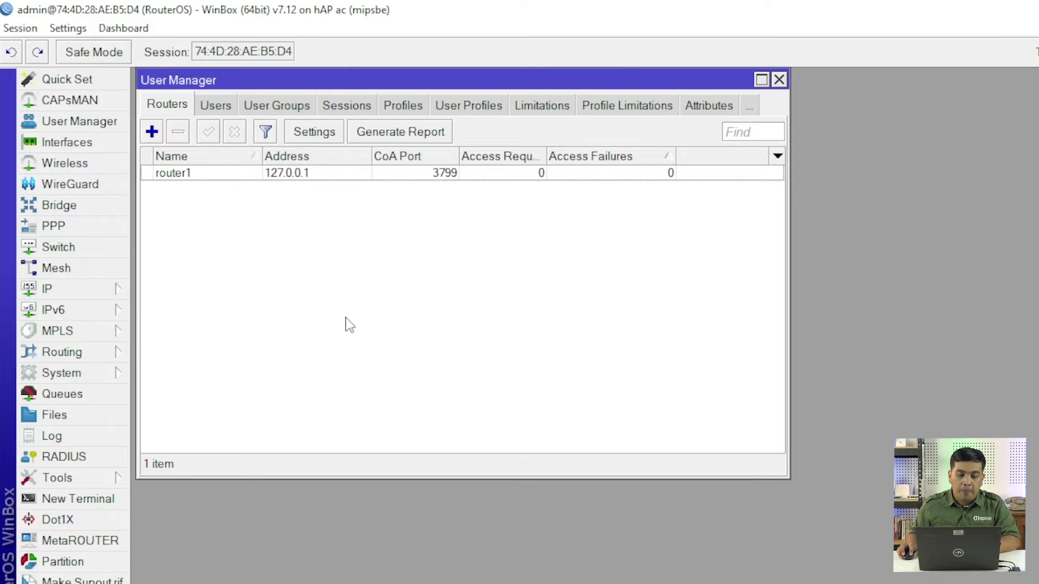
# Add a new User Manager user, replacing the default name user1 with karyawan1
pyautogui.click(217, 108)
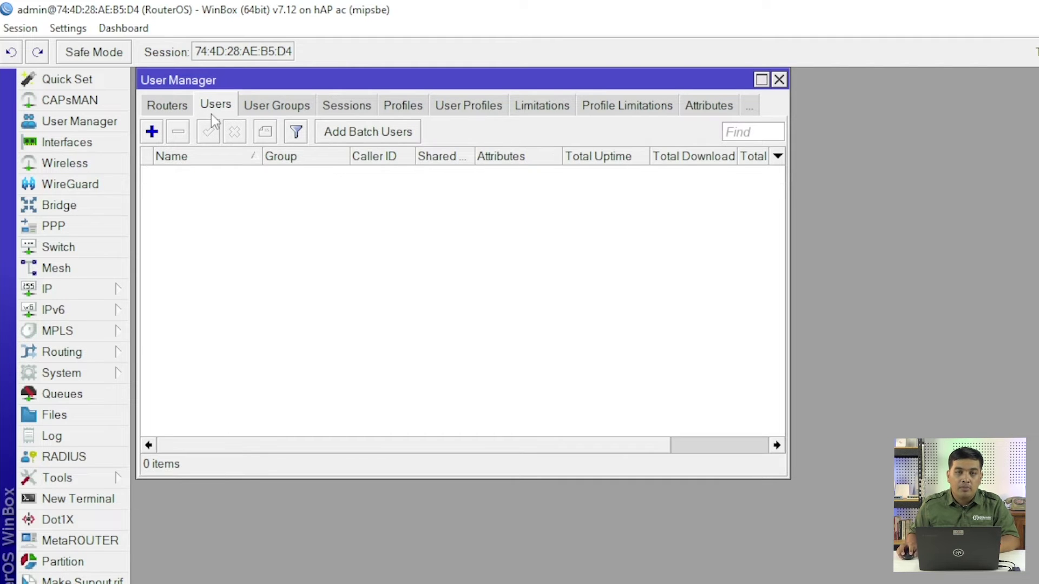
pyautogui.click(152, 131)
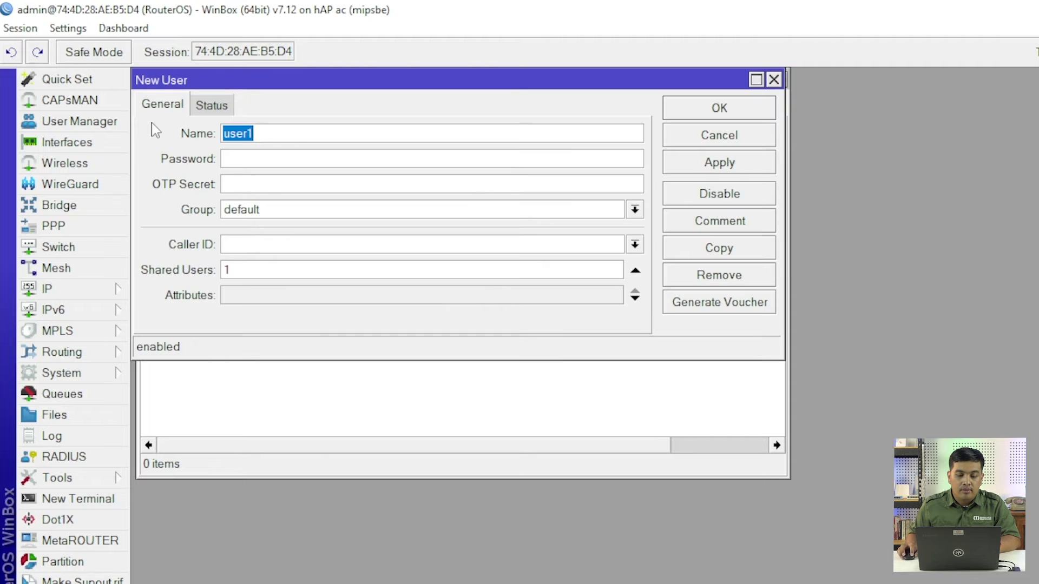
pyautogui.click(350, 129)
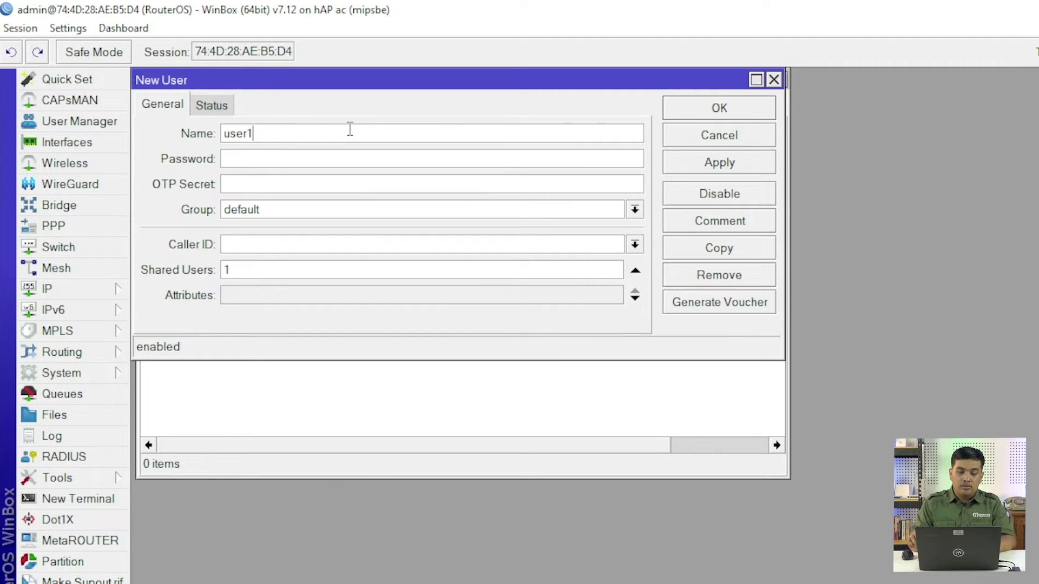
pyautogui.press('BackSpace')
pyautogui.press('BackSpace')
pyautogui.press('BackSpace')
pyautogui.press('BackSpace')
pyautogui.press('BackSpace')
pyautogui.write('ka')
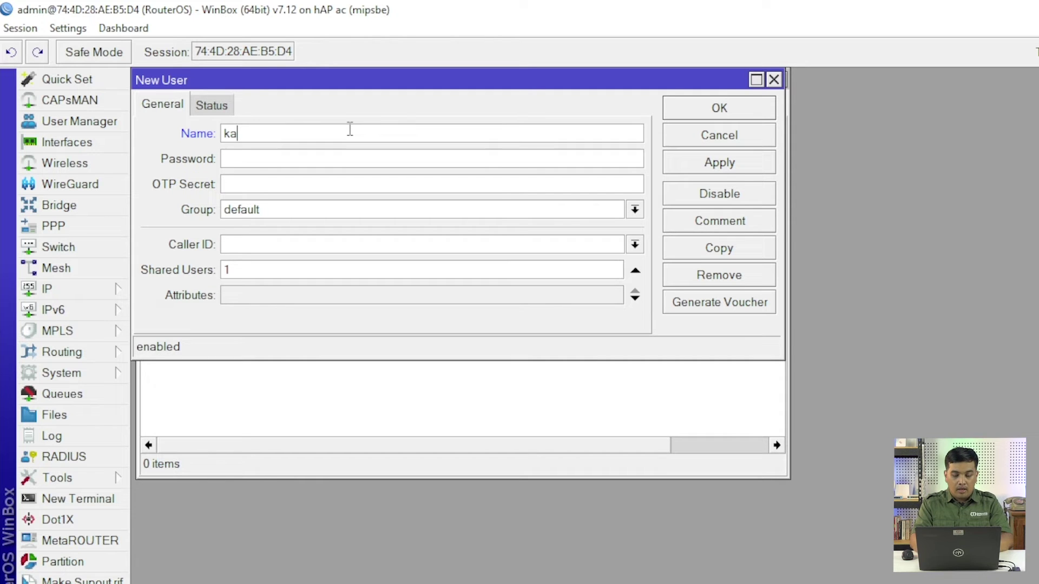
pyautogui.write('ryawan1')
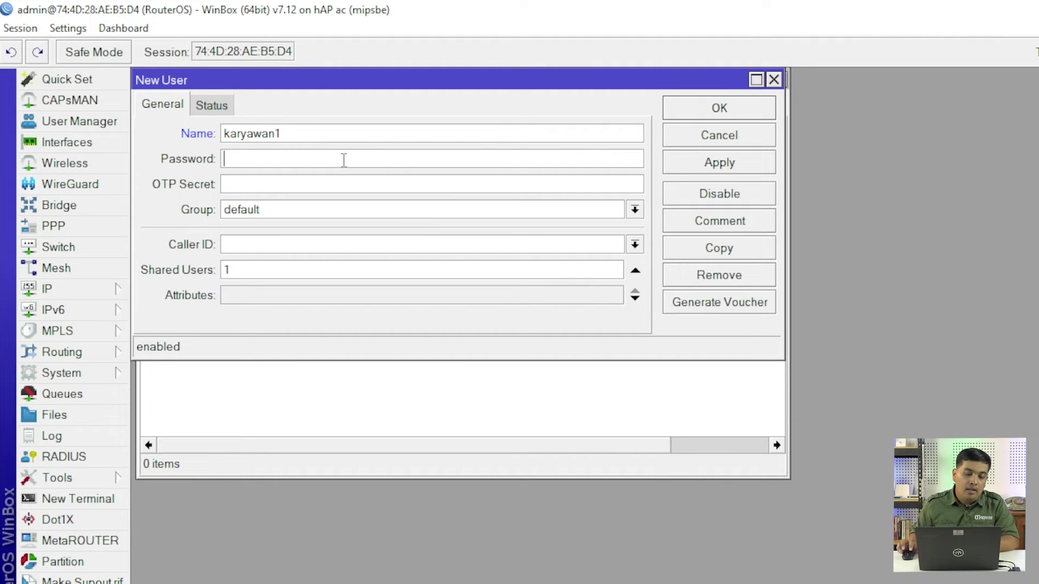
pyautogui.click(276, 185)
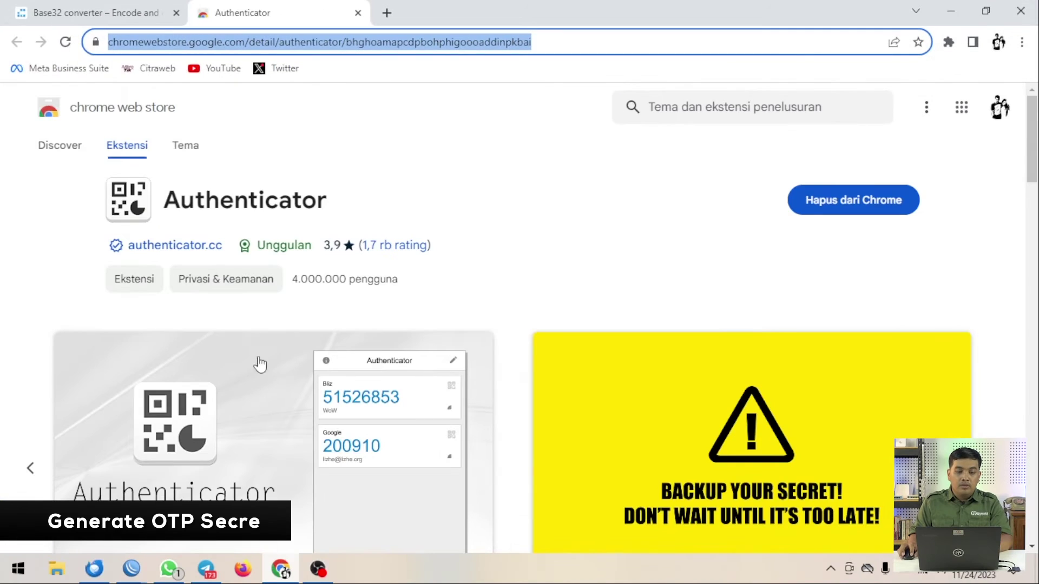
# Replace the sample sentence in cryptii's Base32 text box with a new phrase
pyautogui.click(117, 9)
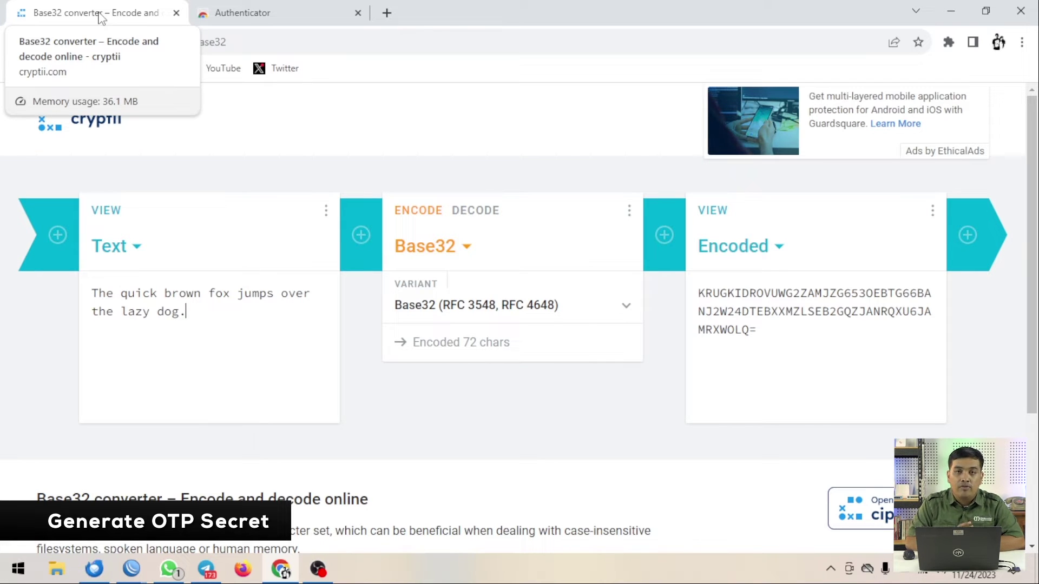
pyautogui.moveTo(189, 314); pyautogui.dragTo(86, 287)
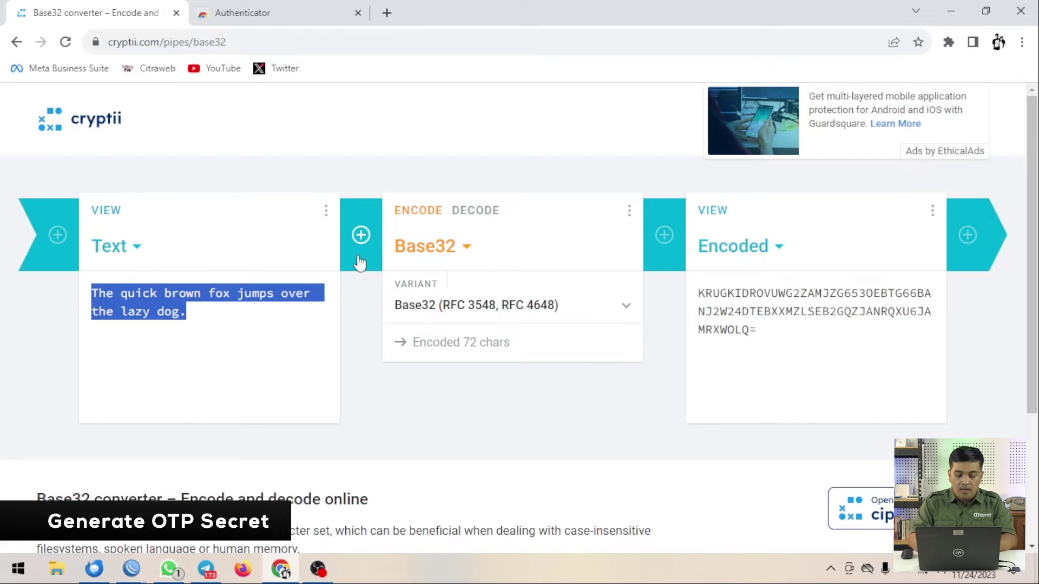
pyautogui.write('sayaingin')
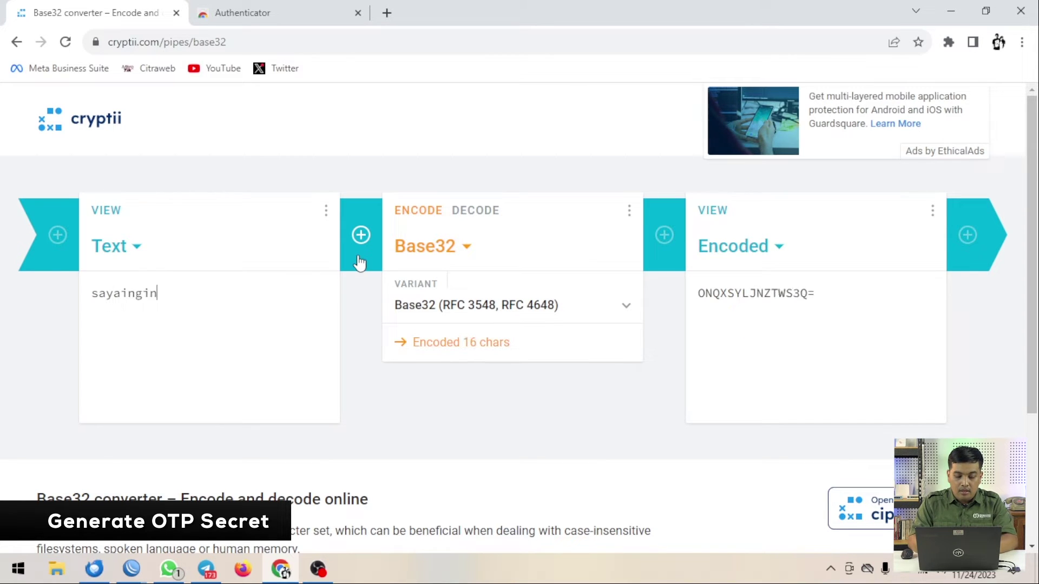
pyautogui.write('cobalogin')
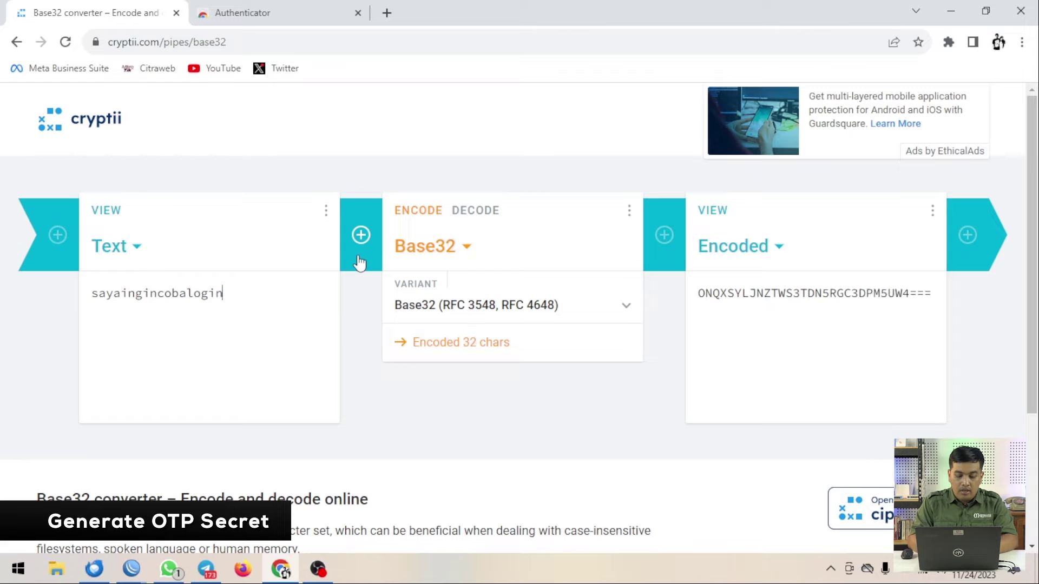
pyautogui.write('hotspot')
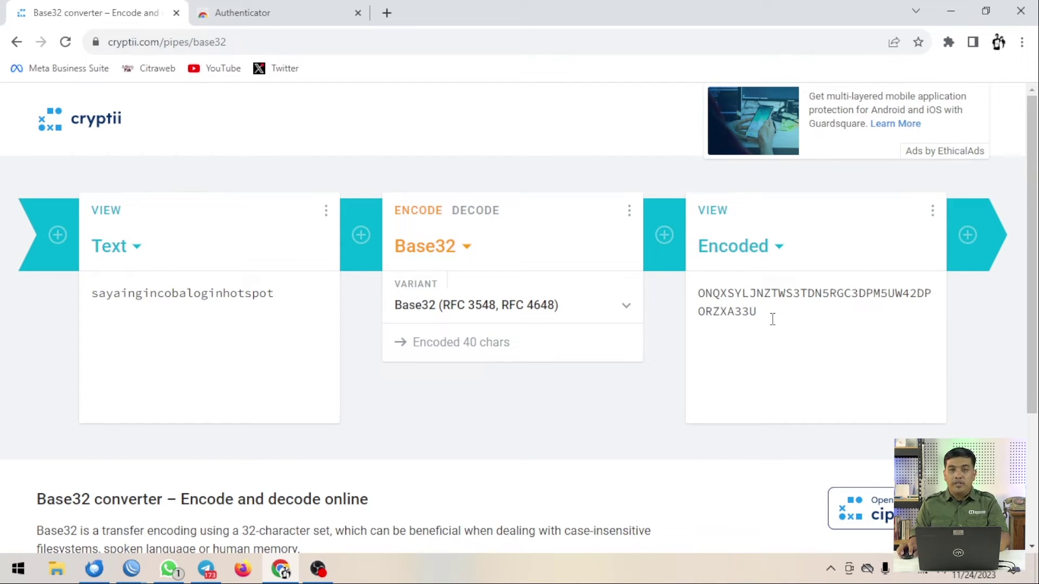
# Copy the 40-character Base32 encoded output
pyautogui.moveTo(771, 319); pyautogui.dragTo(698, 290)
pyautogui.hotkey('ctrl', 'c')
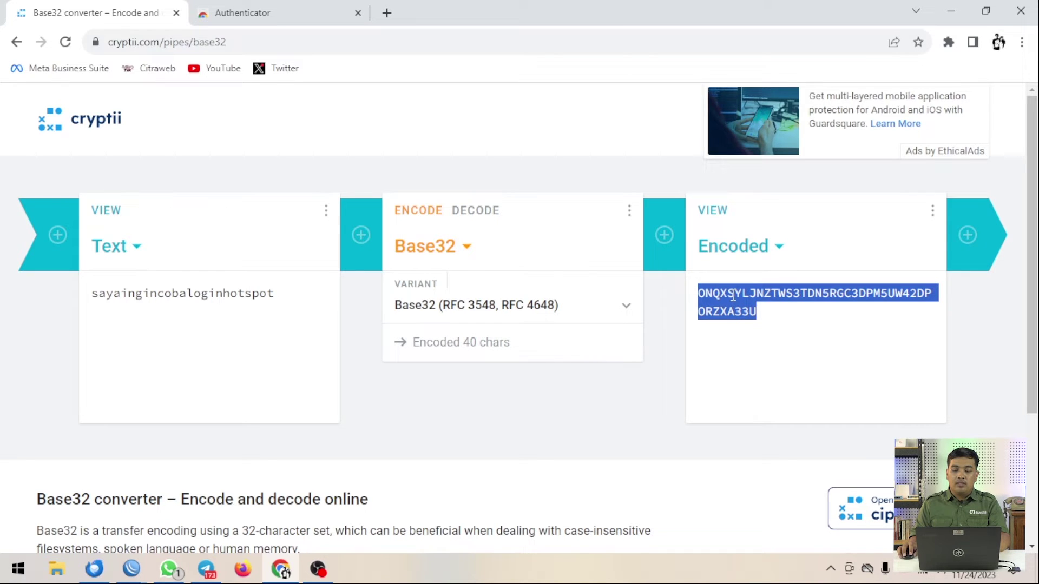
pyautogui.rightClick(731, 295)
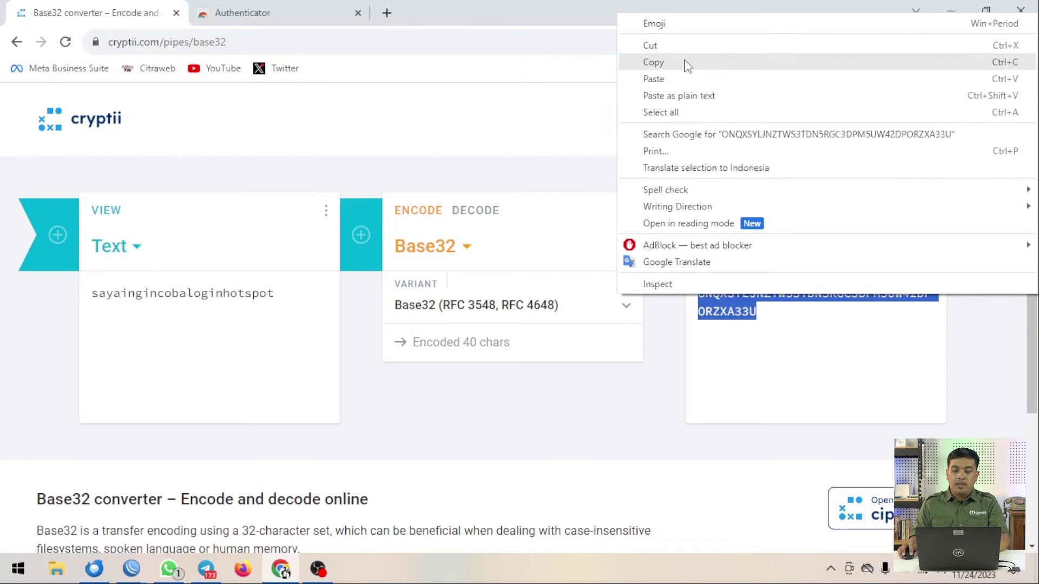
pyautogui.click(687, 63)
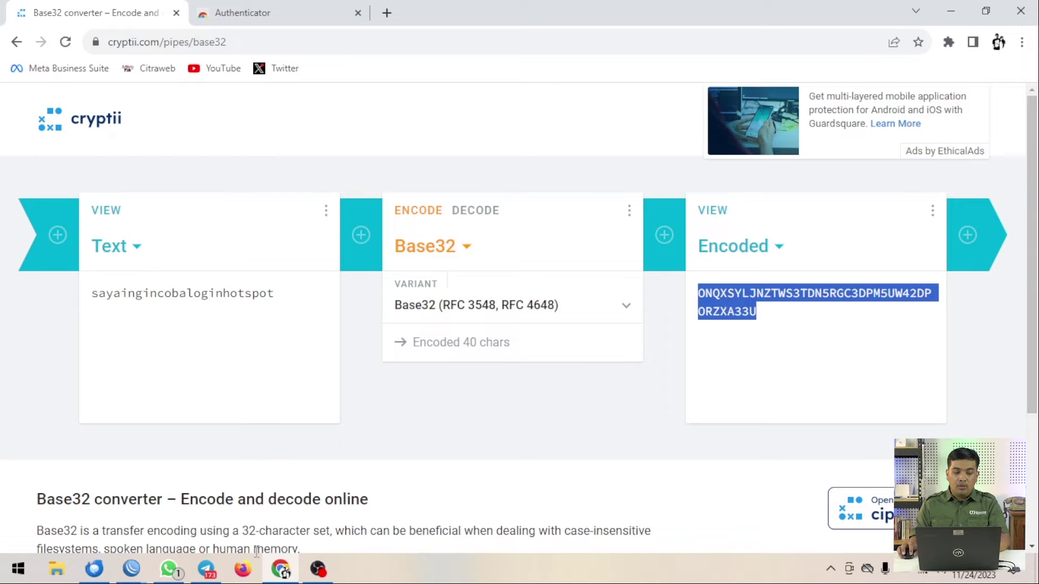
# Paste the copied Base32 string as karyawan1's OTP Secret and save the user
pyautogui.moveTo(131, 574)
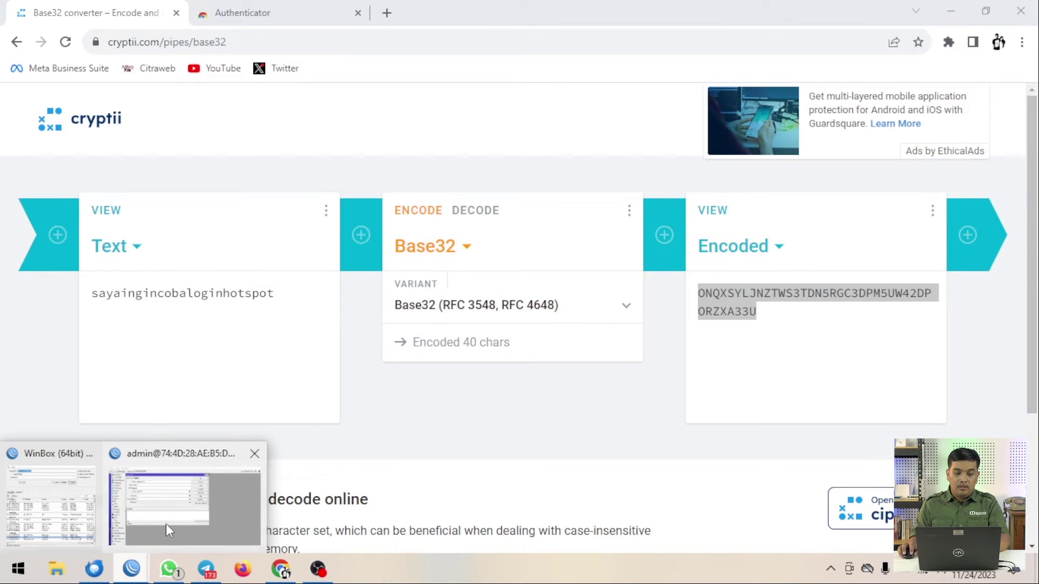
pyautogui.click(166, 523)
pyautogui.click(226, 161)
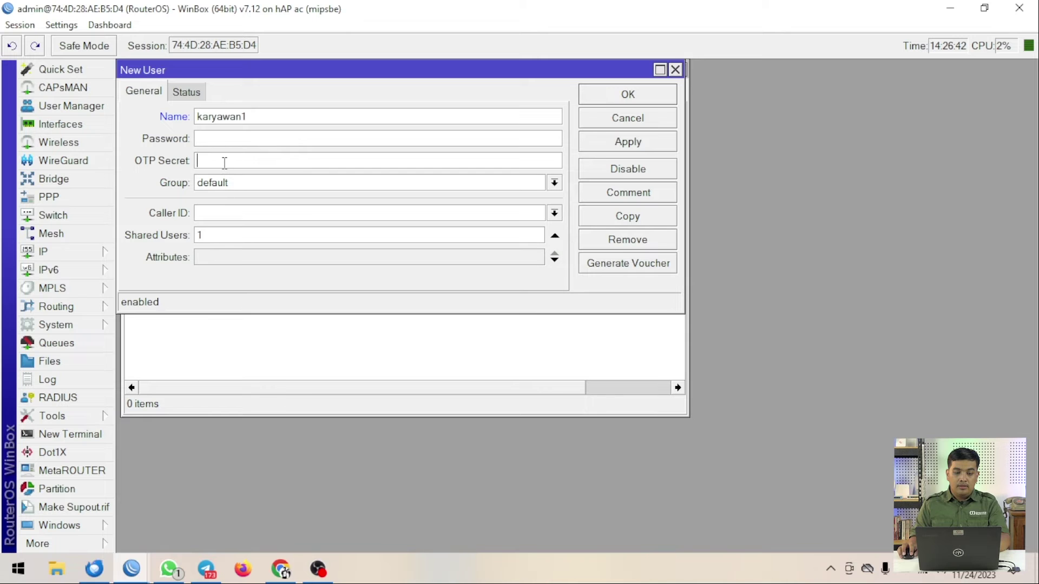
pyautogui.hotkey('ctrl', 'v')
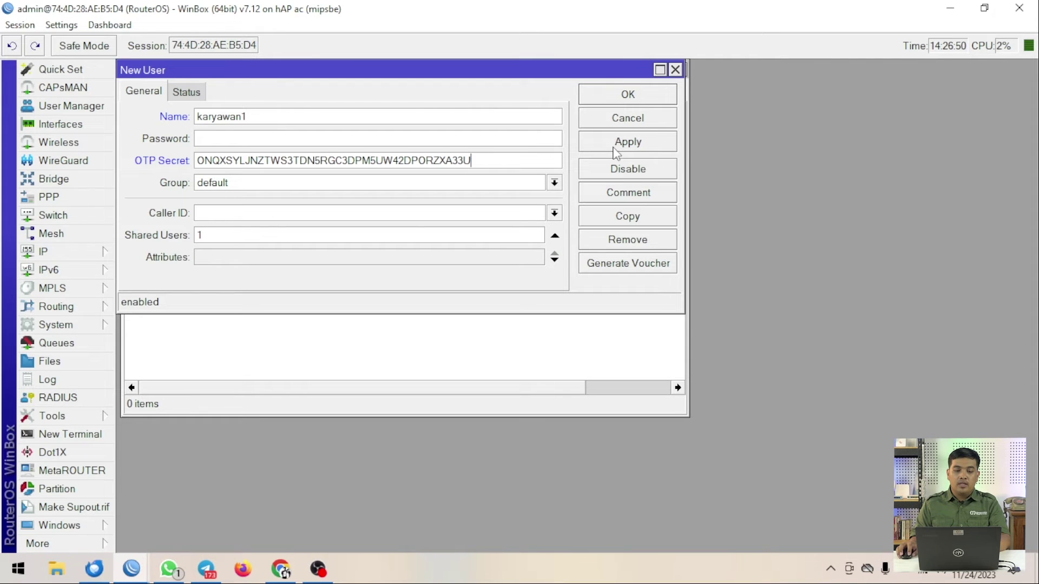
pyautogui.click(622, 99)
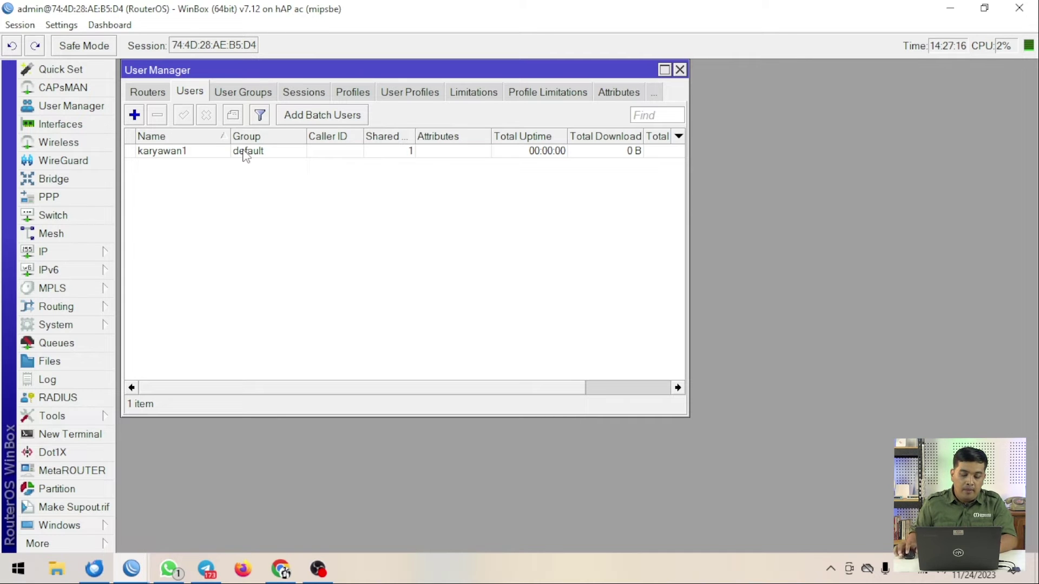
# View the Authenticator extension's Web Store page in Chrome, then open a new blank tab
pyautogui.click(283, 573)
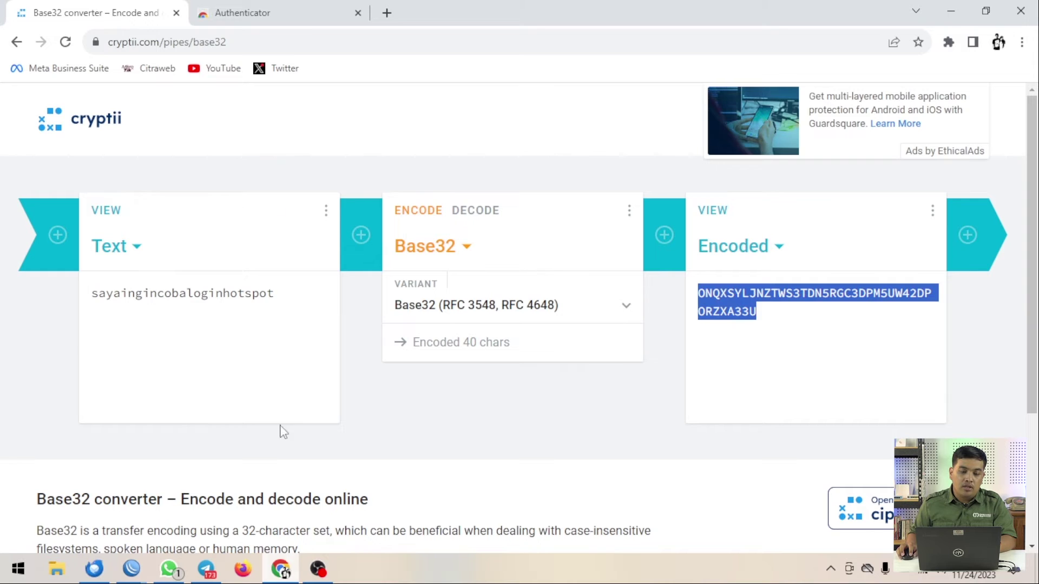
pyautogui.click(300, 6)
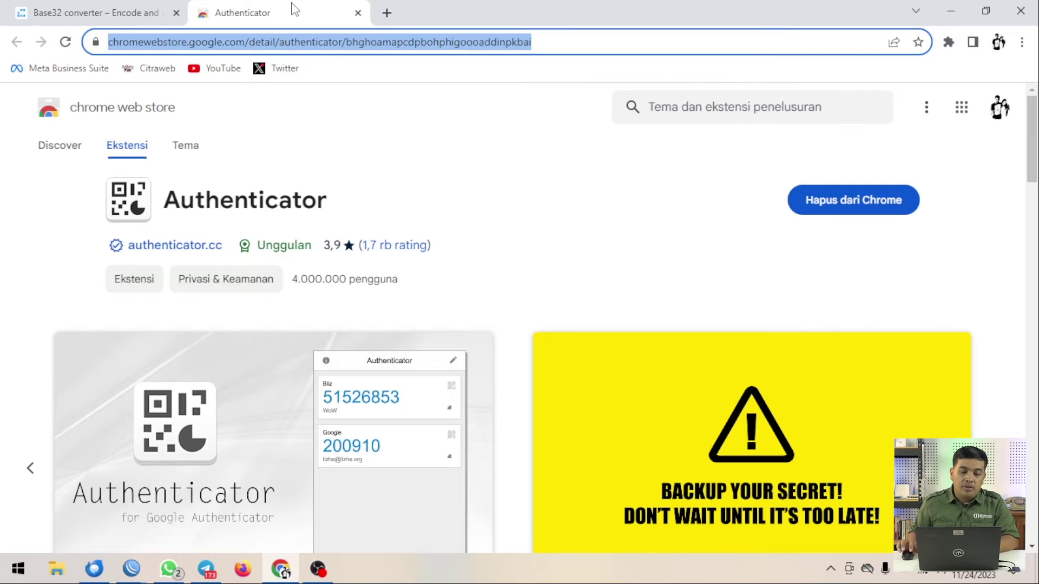
pyautogui.click(386, 13)
# Load totp.app from the 'totp' address-bar suggestion, then return to the Authenticator store tab
pyautogui.click(381, 40)
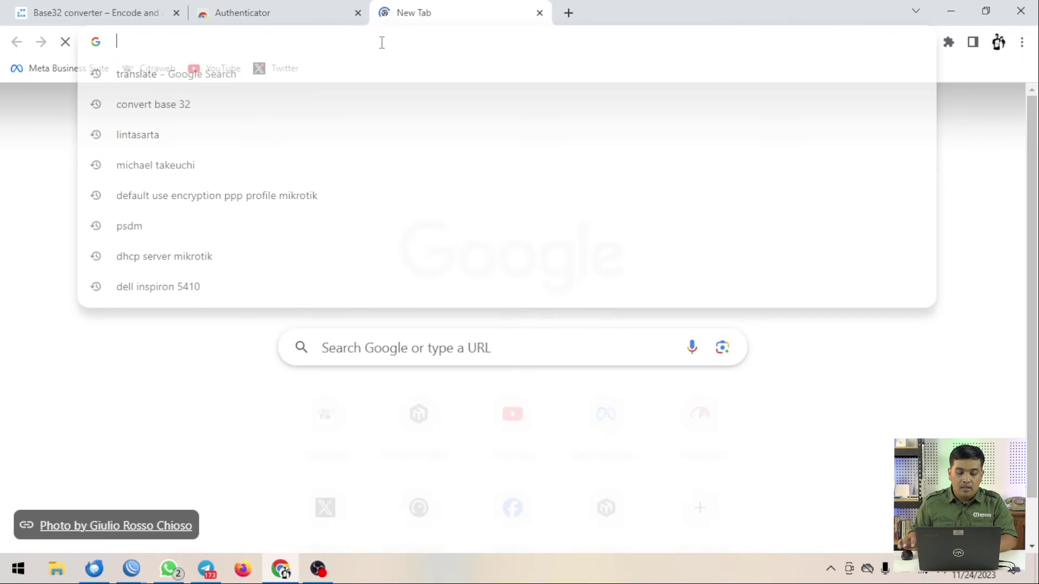
pyautogui.write('totp.app')
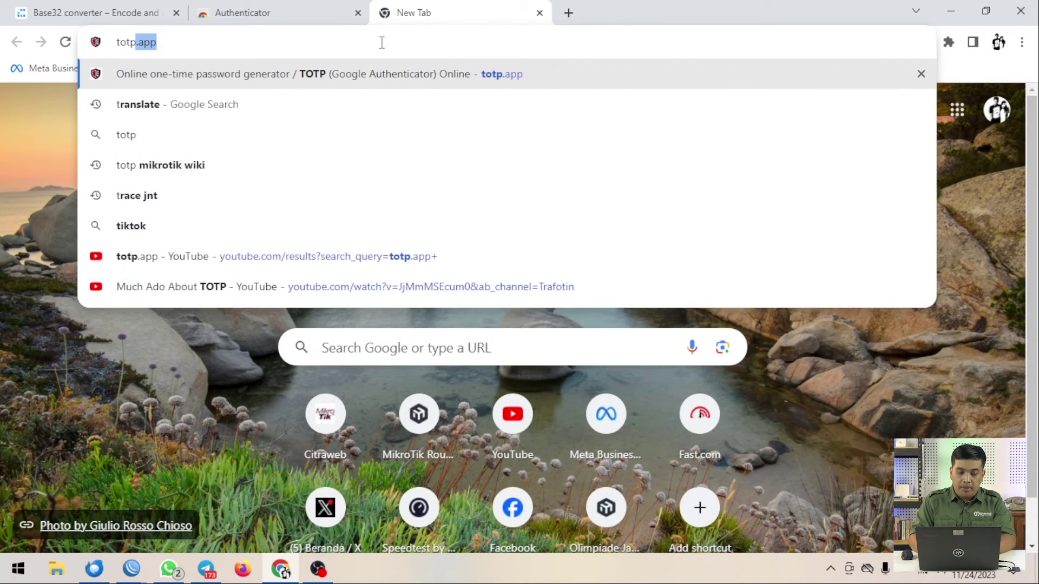
pyautogui.press('Return')
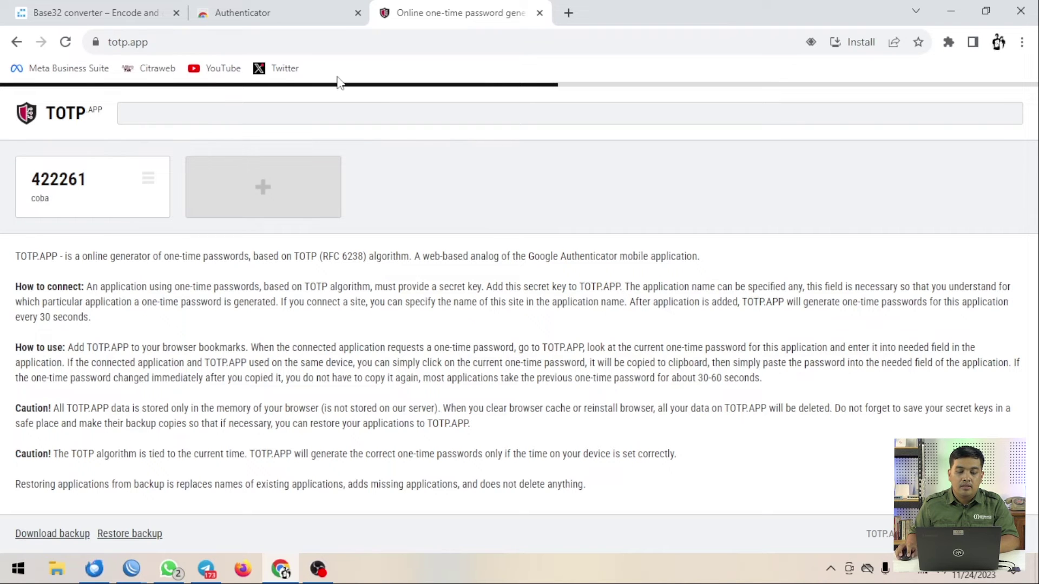
pyautogui.click(269, 10)
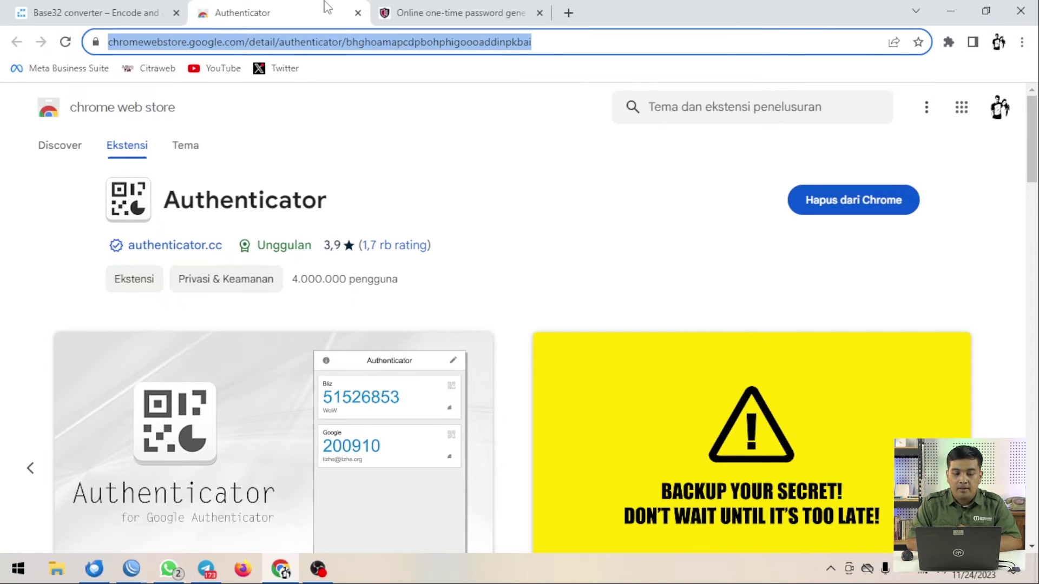
# From the Extensions menu, start a Manual Entry account in Authenticator, ready to fill the Issuer field
pyautogui.click(948, 42)
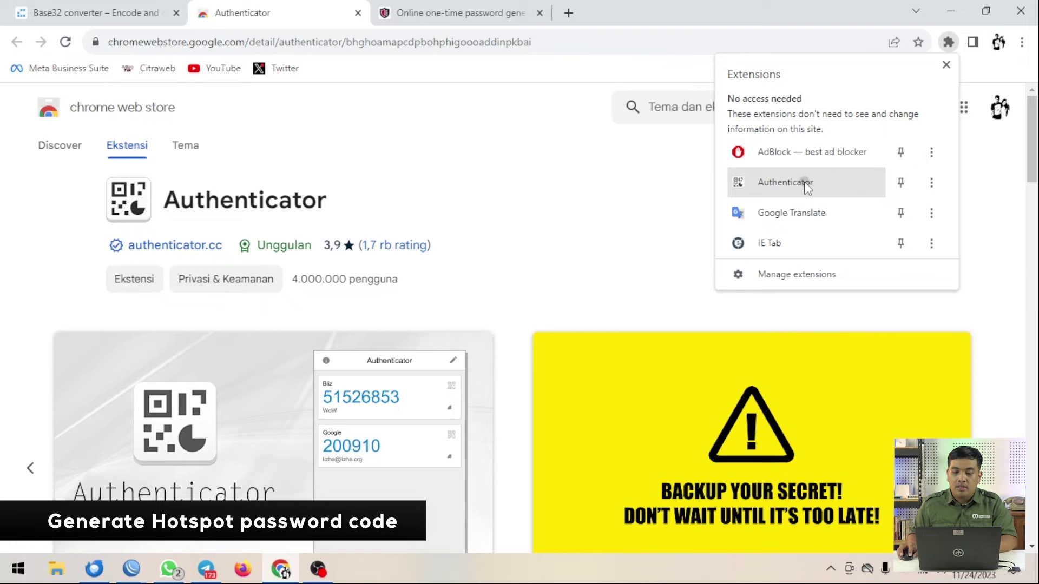
pyautogui.click(784, 182)
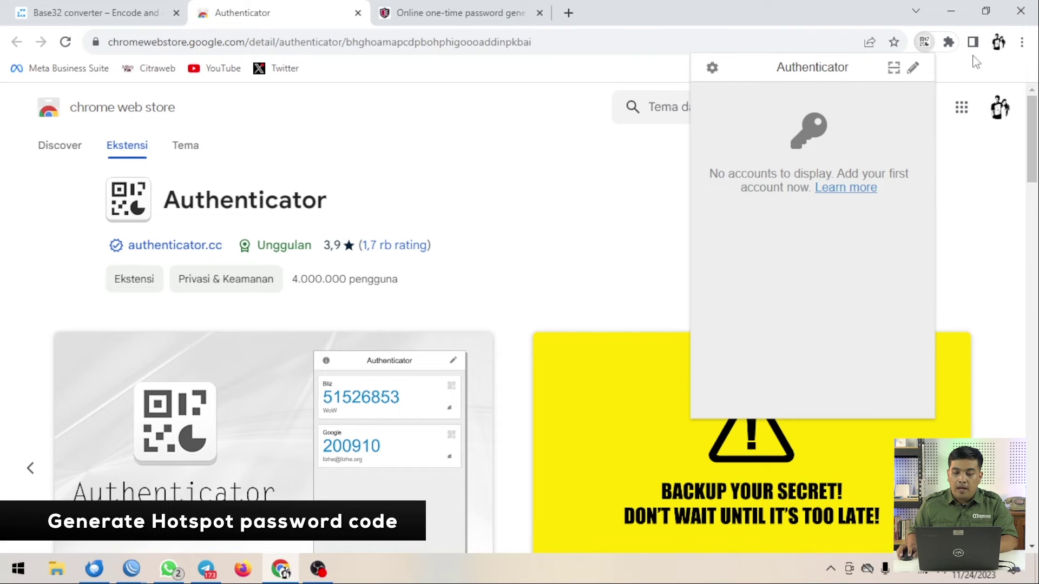
pyautogui.click(912, 70)
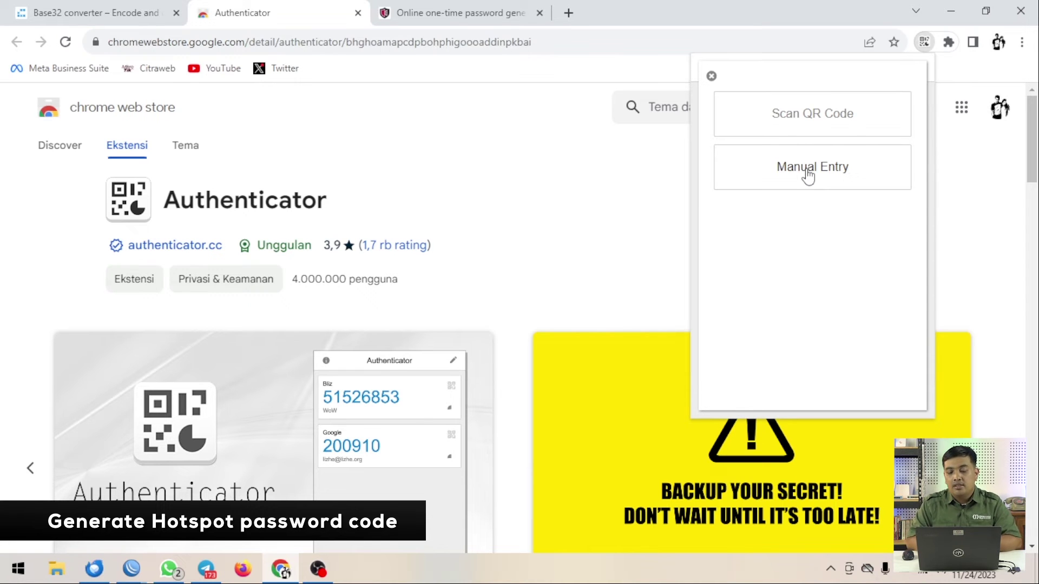
pyautogui.click(807, 174)
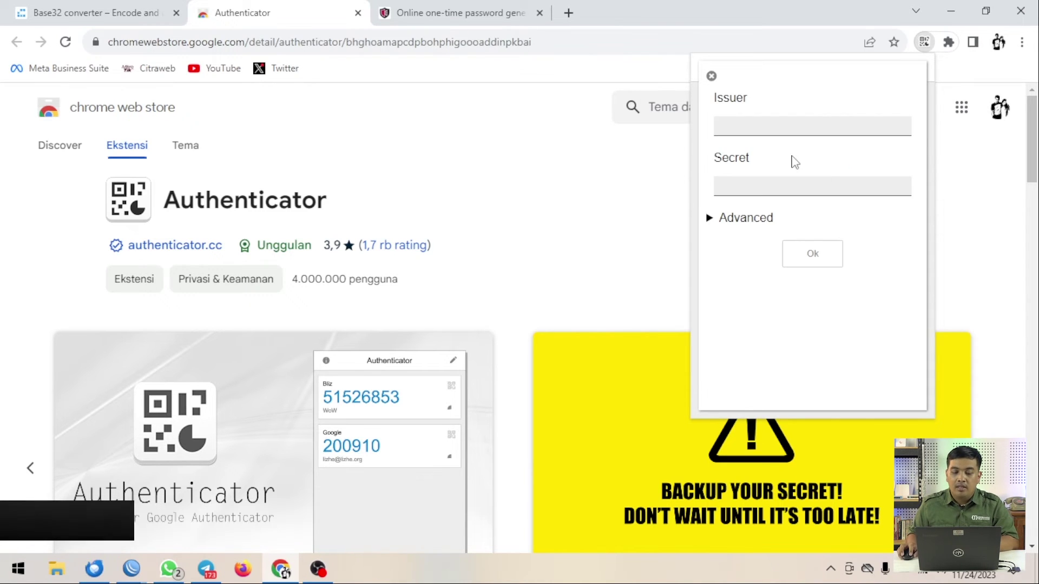
pyautogui.click(753, 123)
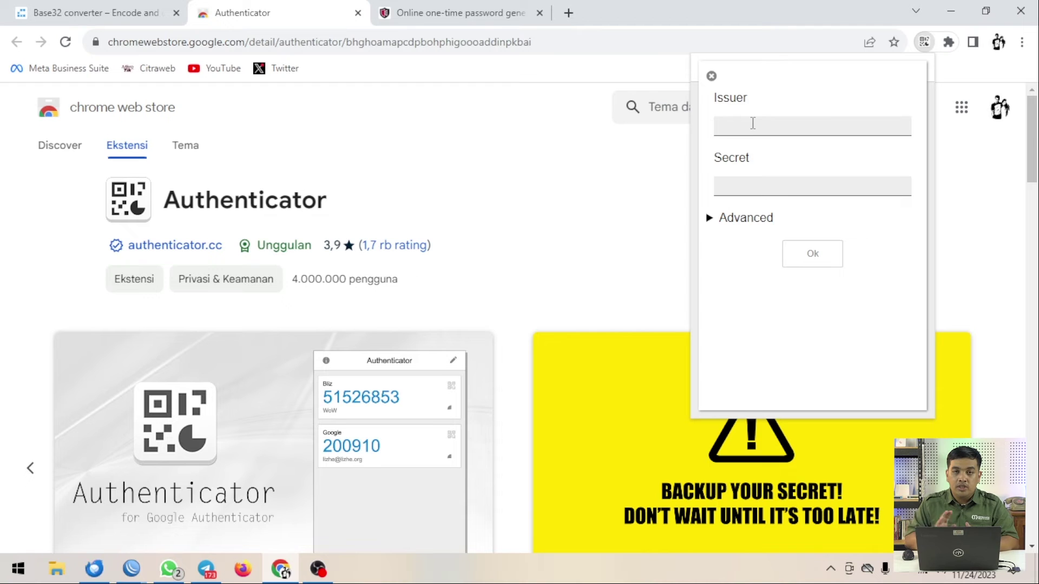